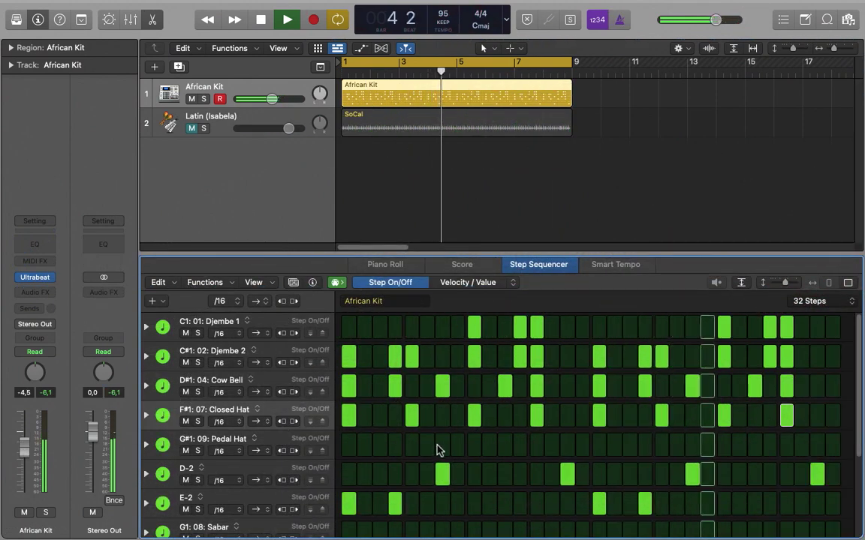
# - Activate steps 7, 15, 23 and 31 of the Pedal Hat row in the African Kit pattern
pyautogui.click(442, 446)
pyautogui.click(567, 446)
pyautogui.click(692, 446)
pyautogui.click(817, 446)
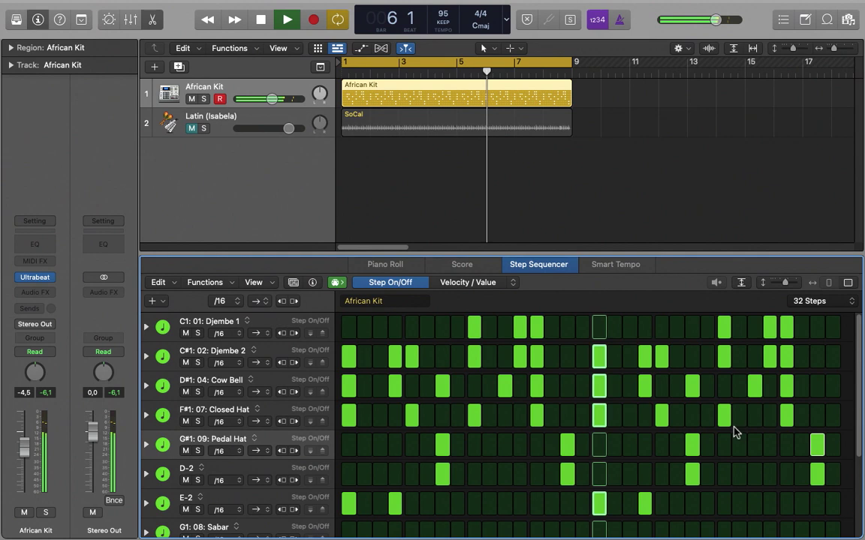
# - Select the Latin (Isabela) percussion track and unmute it so that it plays along with the African Kit
pyautogui.click(216, 123)
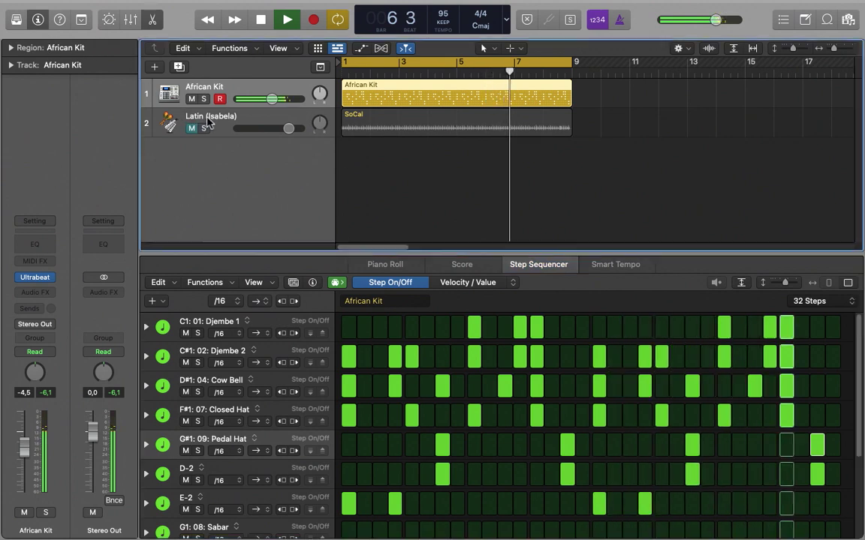
pyautogui.click(192, 129)
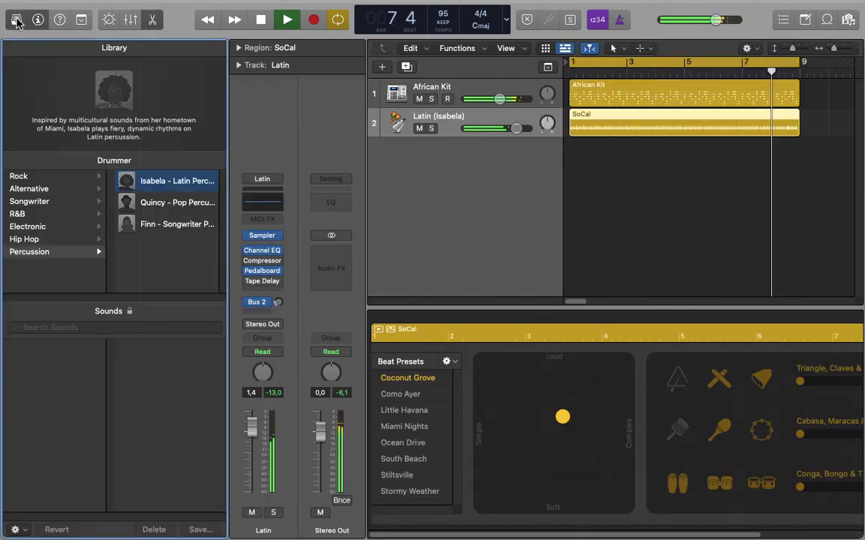
# - Replace the Latin track's percussionist with the Rock drummer Jesse - Funk Rock and make the drum performance more complex
pyautogui.click(16, 18)
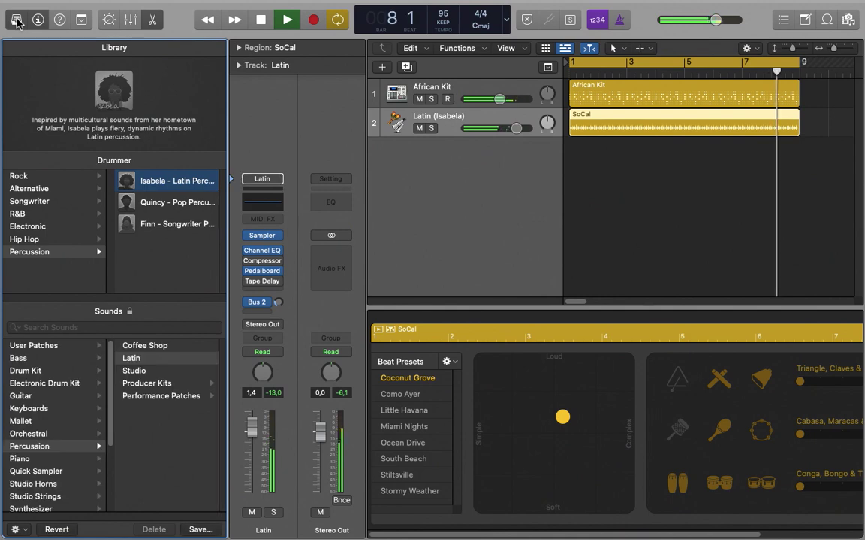
pyautogui.click(47, 178)
pyautogui.click(185, 272)
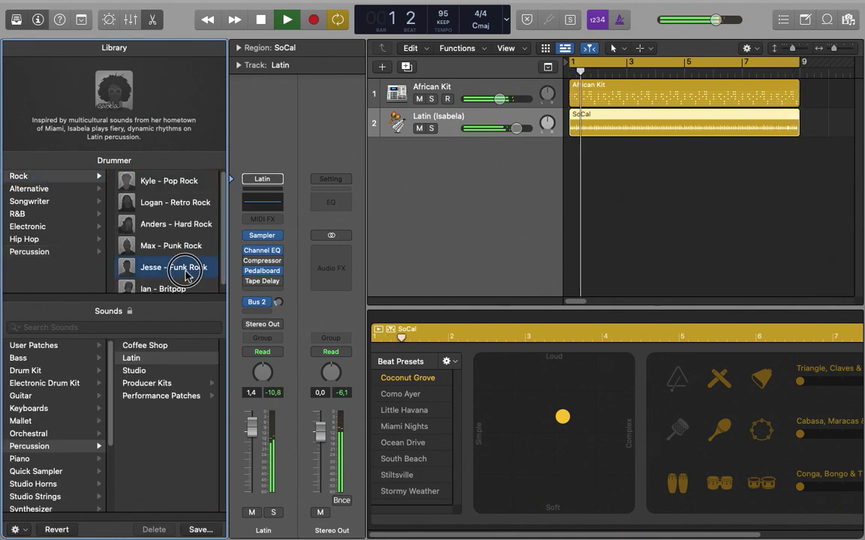
pyautogui.click(16, 21)
pyautogui.moveTo(393, 384); pyautogui.dragTo(430, 383)
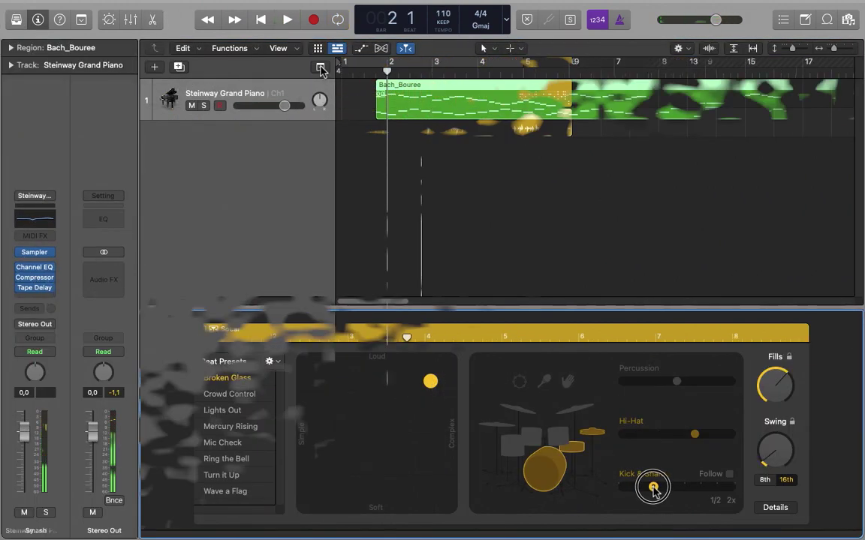
# - Add a marker at bar 2 through the global tracks and hide the global tracks again
pyautogui.click(320, 67)
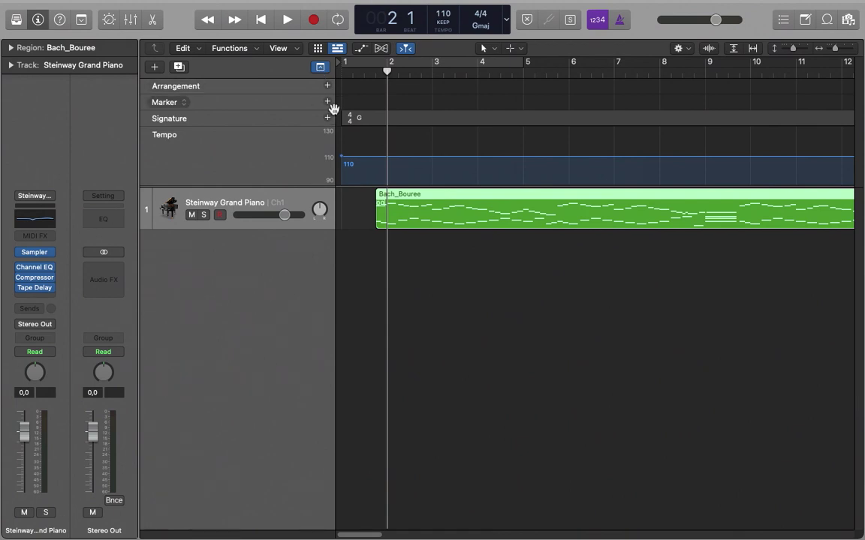
pyautogui.click(328, 102)
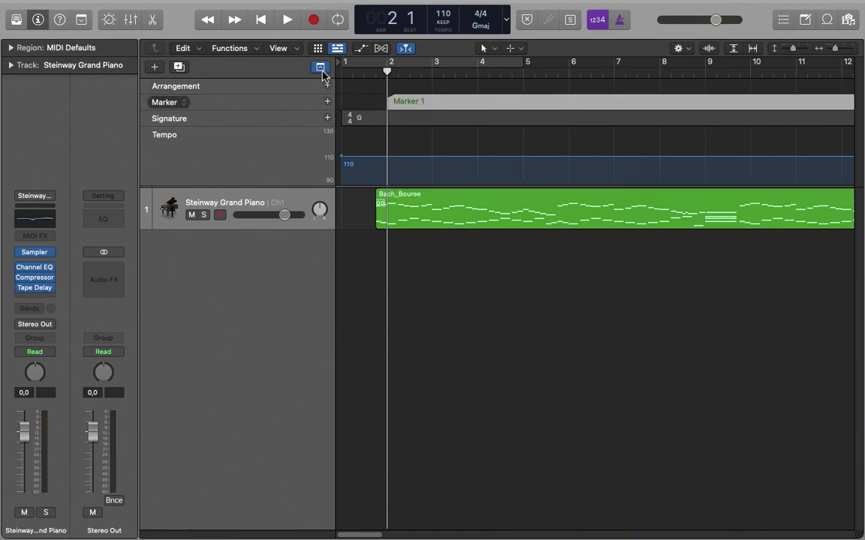
pyautogui.click(321, 68)
# - Add the Aurora Beat drum loop from the loop library at bar 2 on a new track below the piano
pyautogui.press('o')
pyautogui.moveTo(643, 215); pyautogui.dragTo(387, 147)
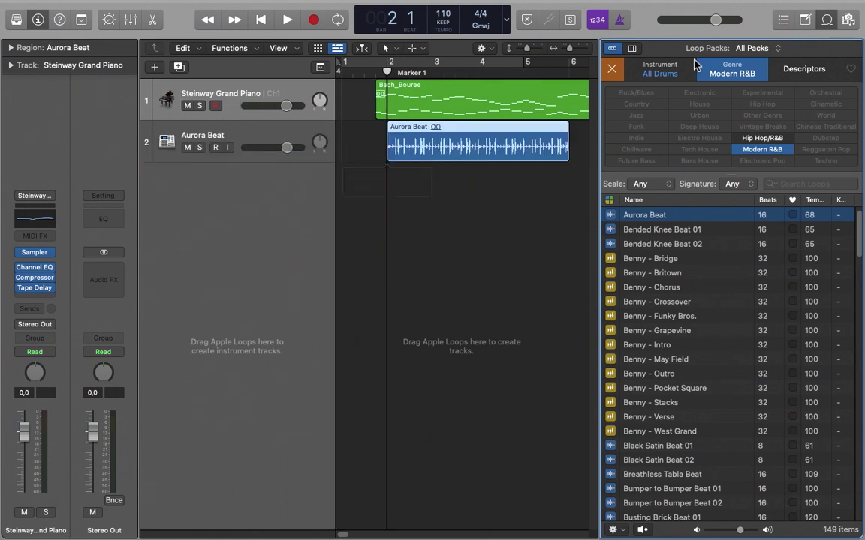
pyautogui.click(825, 21)
# - Set the project's key signature to E minor
pyautogui.click(481, 25)
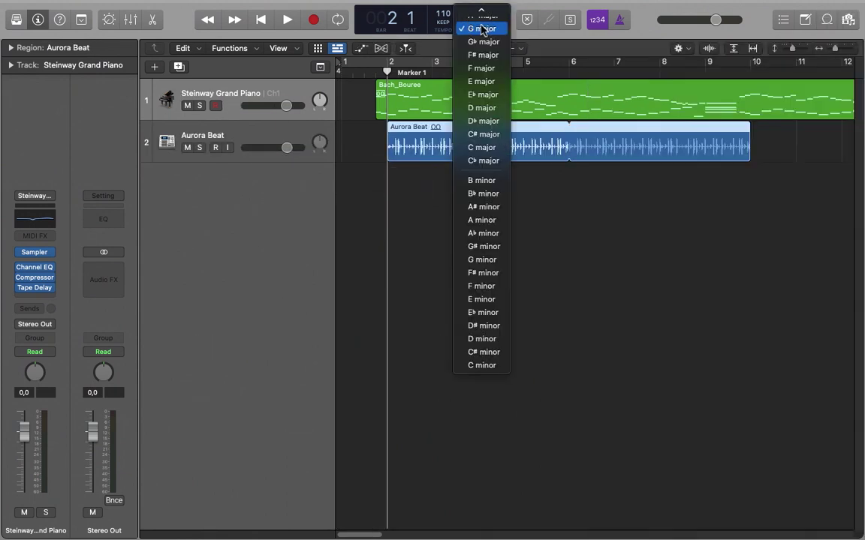
pyautogui.click(490, 301)
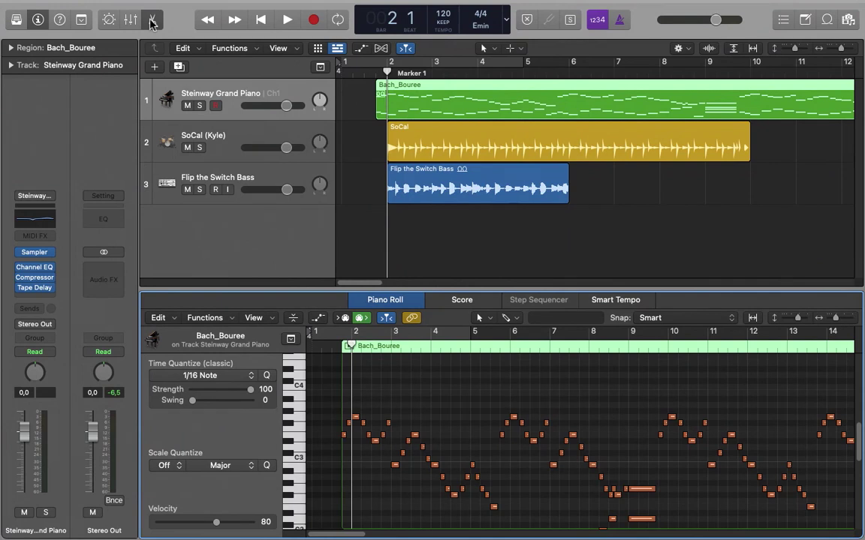
# - Turn on Flex for the Flip the Switch Bass track and set its flex mode to Flex Pitch
pyautogui.click(262, 136)
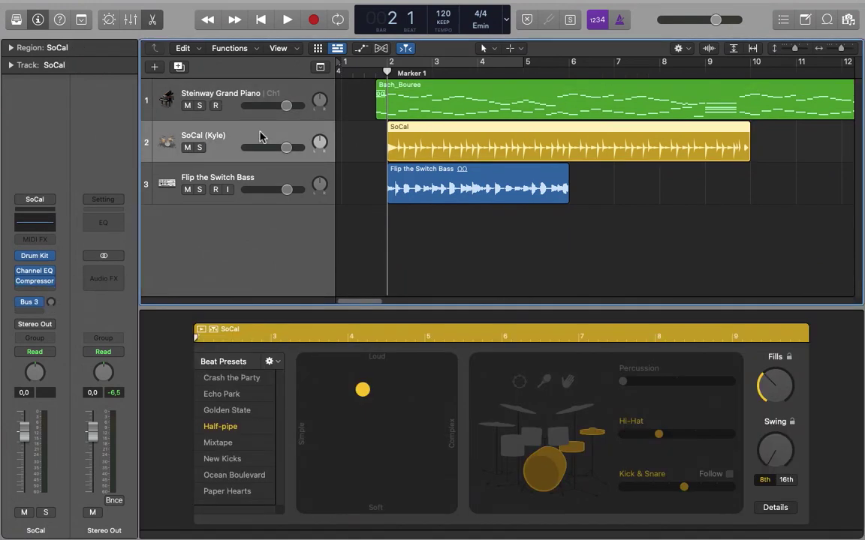
pyautogui.click(275, 177)
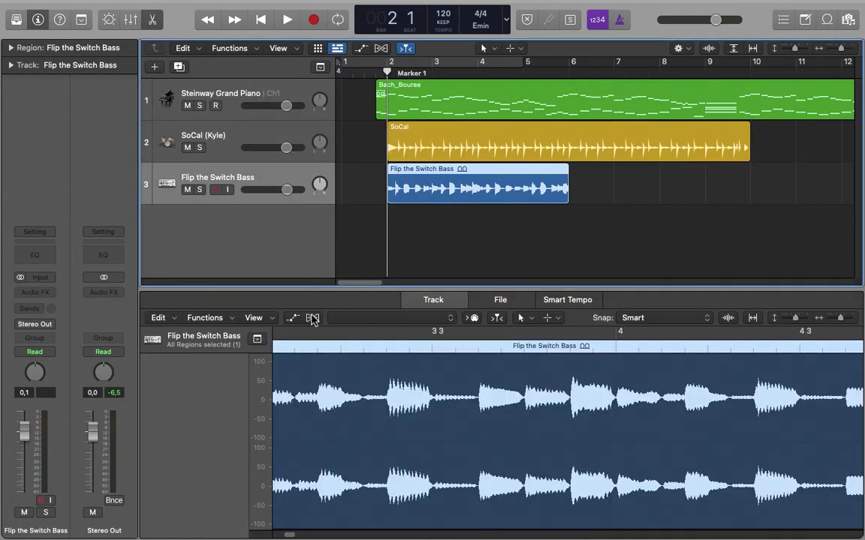
pyautogui.click(312, 318)
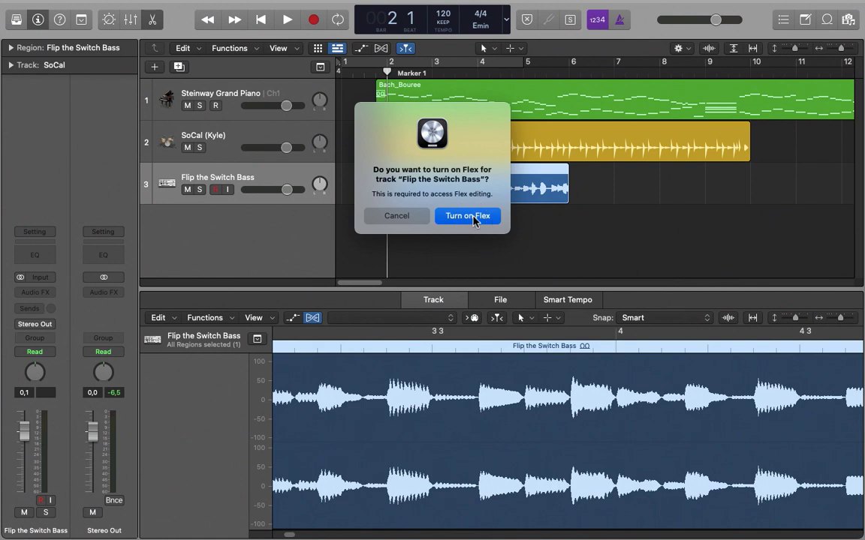
pyautogui.click(473, 218)
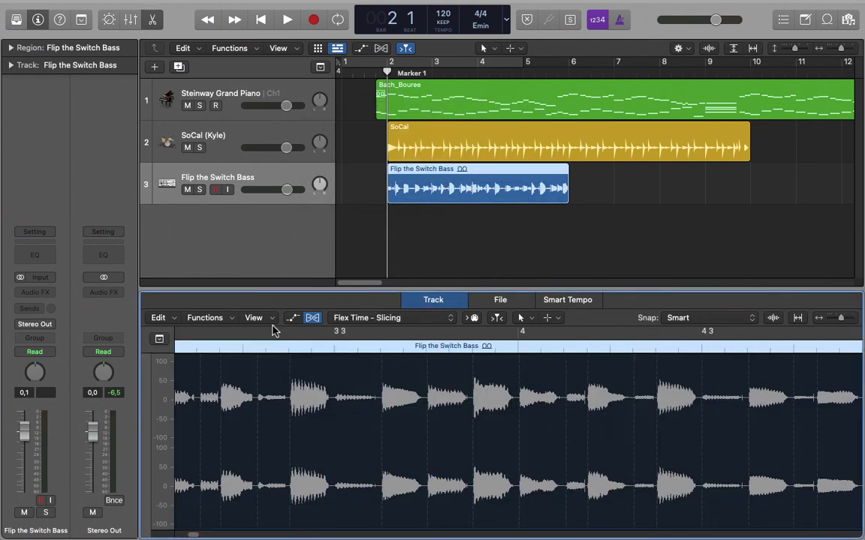
pyautogui.click(391, 318)
pyautogui.click(387, 274)
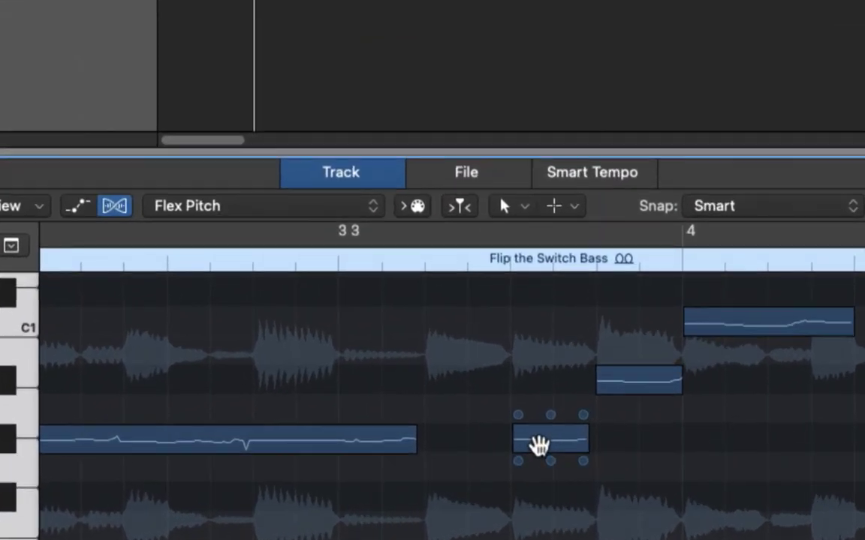
# - Bend the pitch drift at both ends of the short bass note shortly before bar 4, to 0.28 at its start
pyautogui.moveTo(550, 431)
pyautogui.moveTo(583, 415); pyautogui.dragTo(583, 414)
pyautogui.moveTo(520, 419)
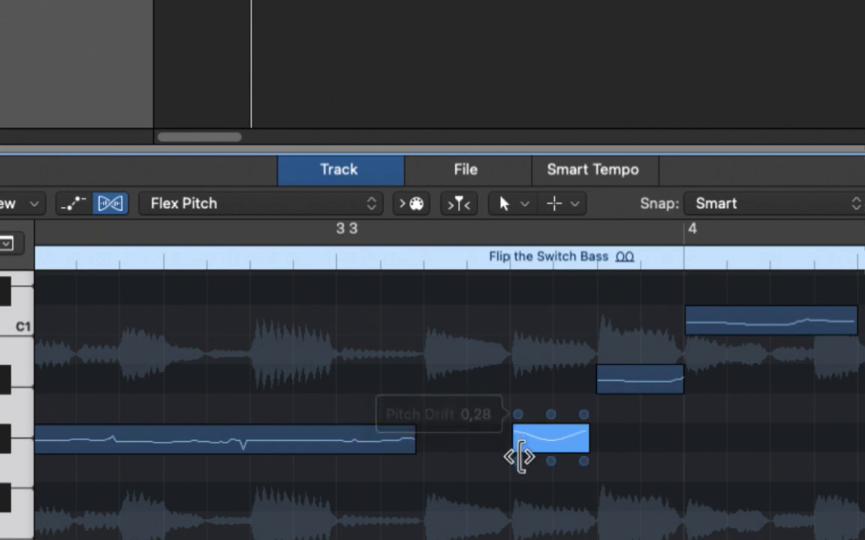
pyautogui.moveTo(520, 465)
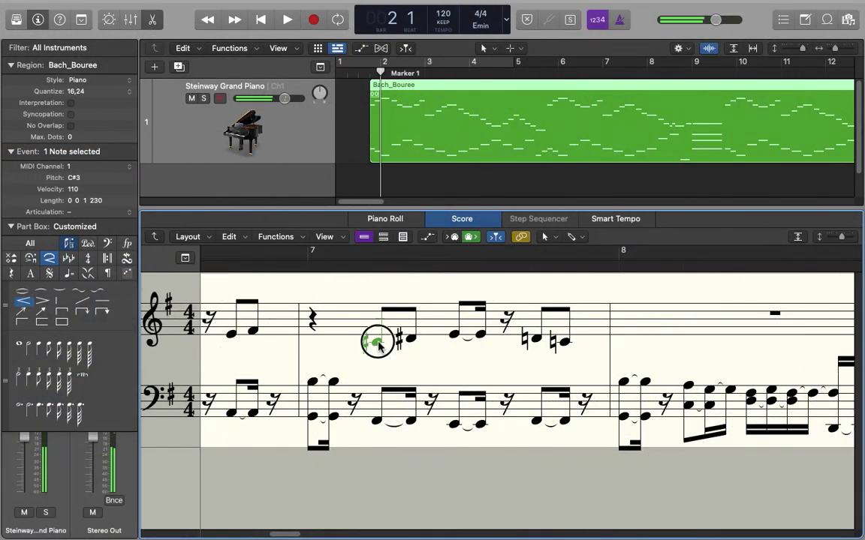
# - Lower the first two sharpened treble notes in bar 7 by a semitone and place a crescendo hairpin above that bar's melody
pyautogui.moveTo(378, 343); pyautogui.dragTo(411, 344)
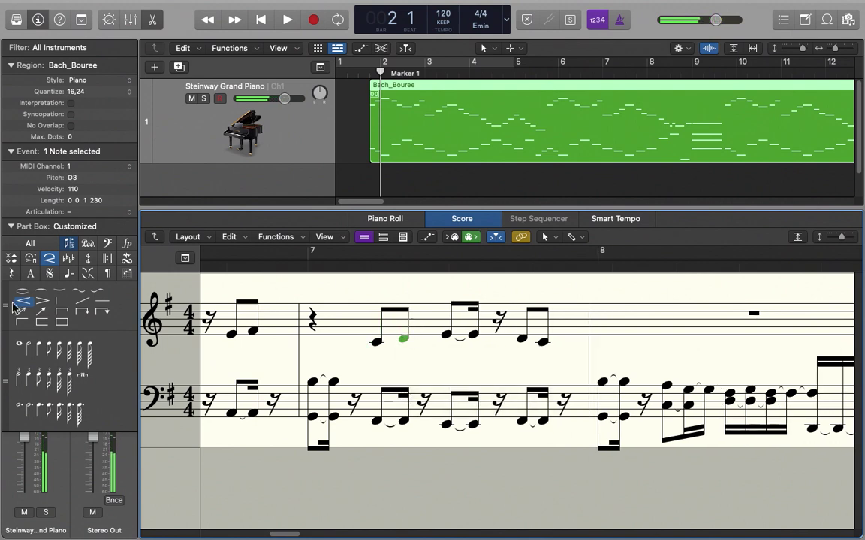
pyautogui.moveTo(377, 295); pyautogui.dragTo(353, 289)
pyautogui.moveTo(442, 294); pyautogui.dragTo(559, 298)
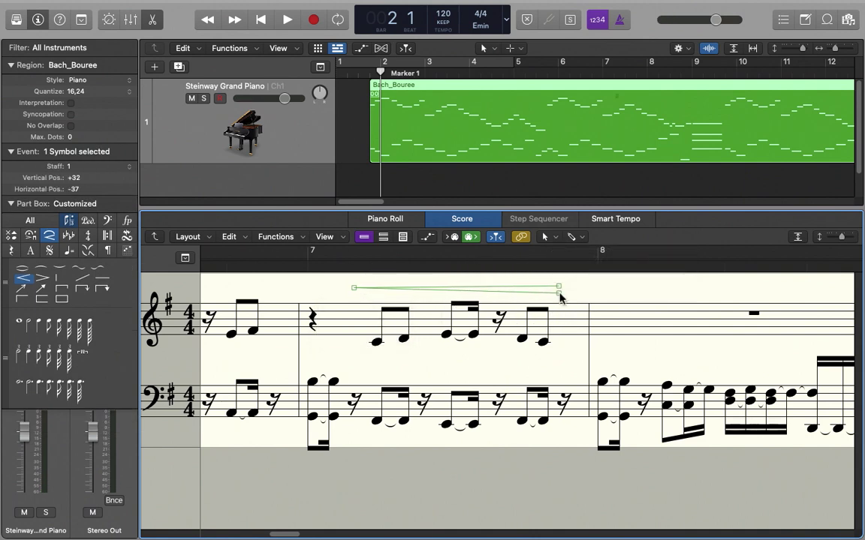
pyautogui.click(449, 279)
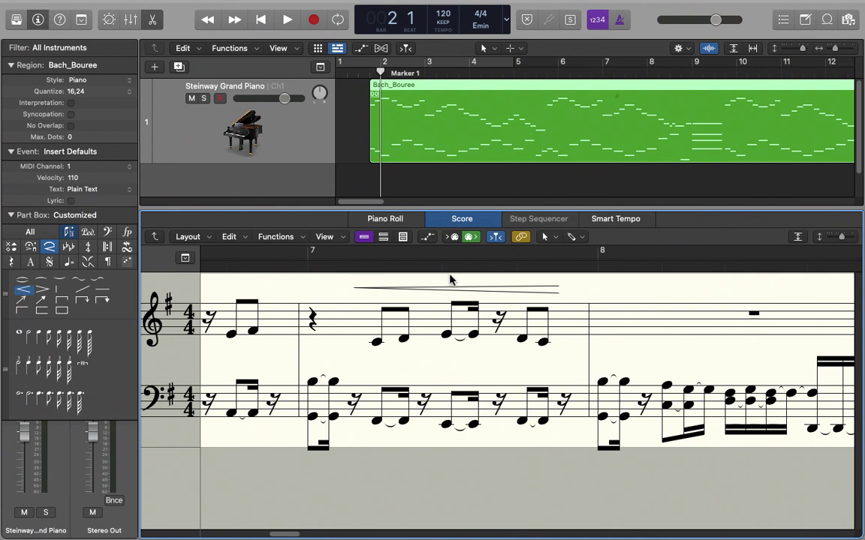
pyautogui.click(383, 237)
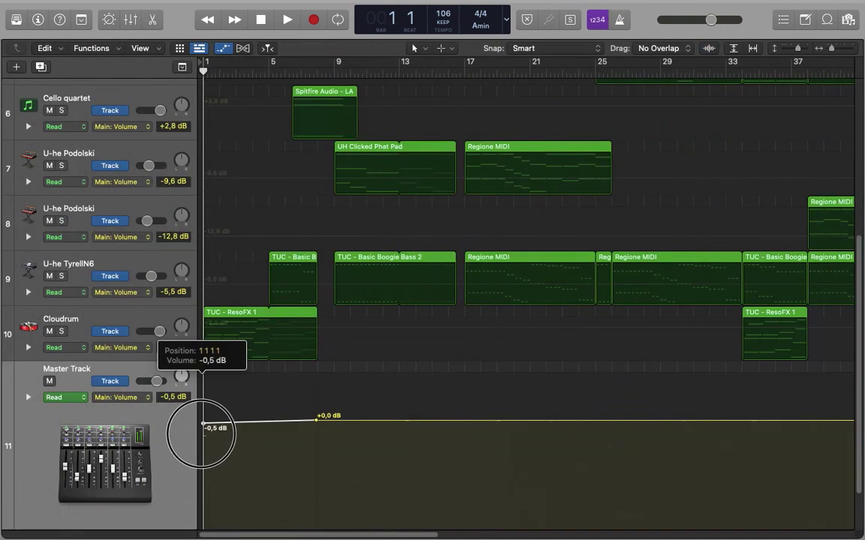
# - Lower the Master Track's volume automation at bar 1 to -16.8 dB and record a volume increase in Latch mode during playback
pyautogui.moveTo(203, 422); pyautogui.dragTo(203, 488)
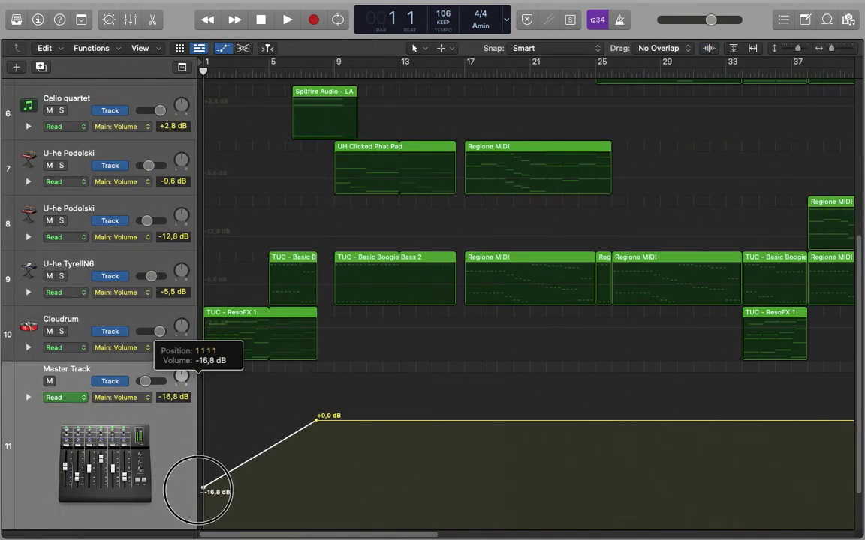
pyautogui.click(60, 397)
pyautogui.click(61, 423)
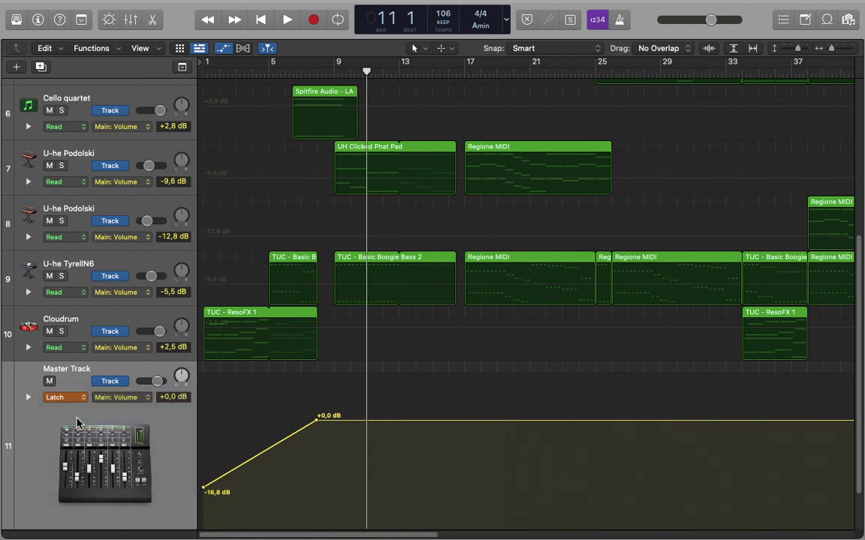
pyautogui.press('space')
pyautogui.moveTo(160, 386); pyautogui.dragTo(176, 377)
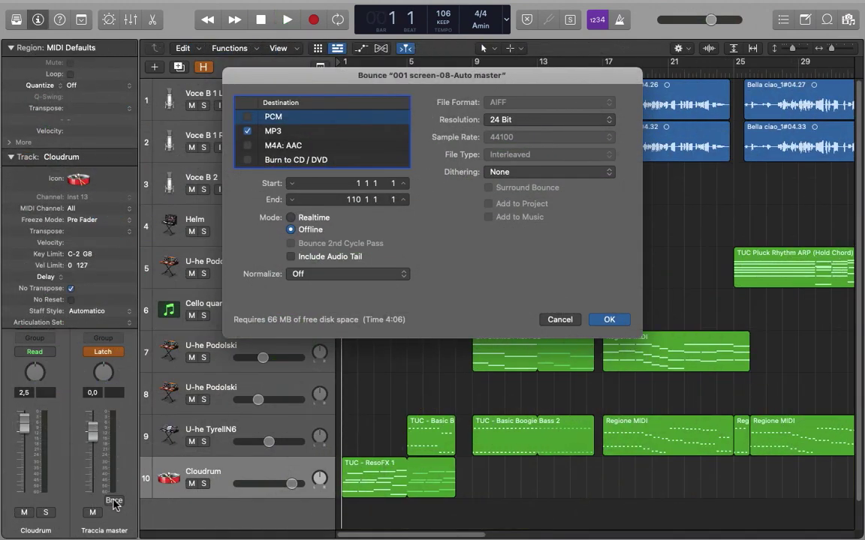
# - Bounce the project offline as an MP3 with a stereo bit rate of 192 kbps
pyautogui.click(307, 135)
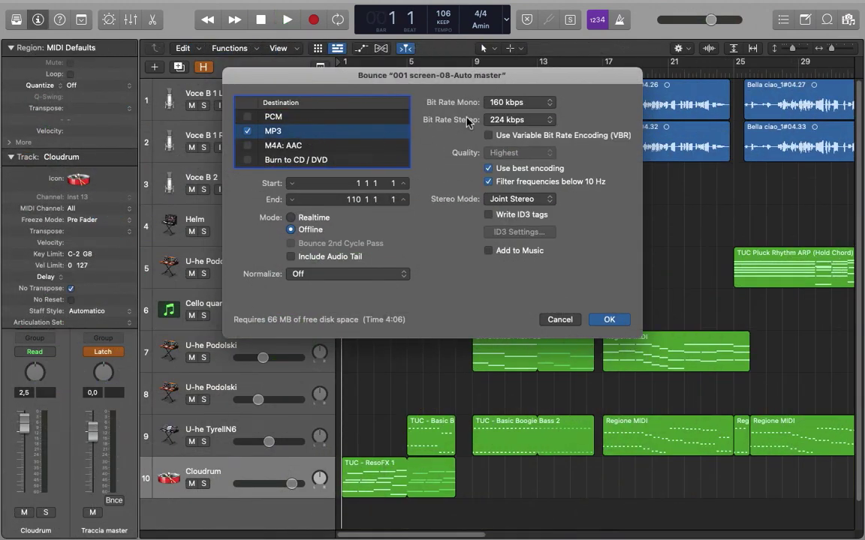
pyautogui.click(528, 120)
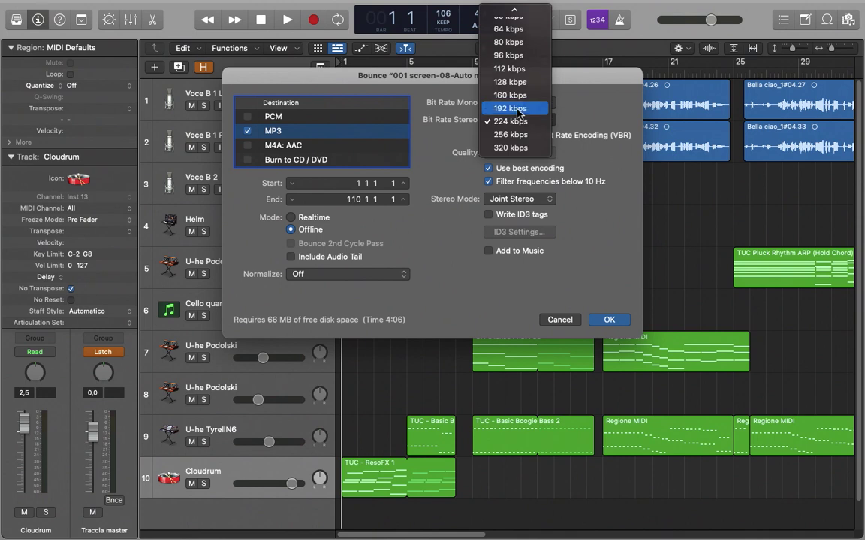
pyautogui.click(510, 108)
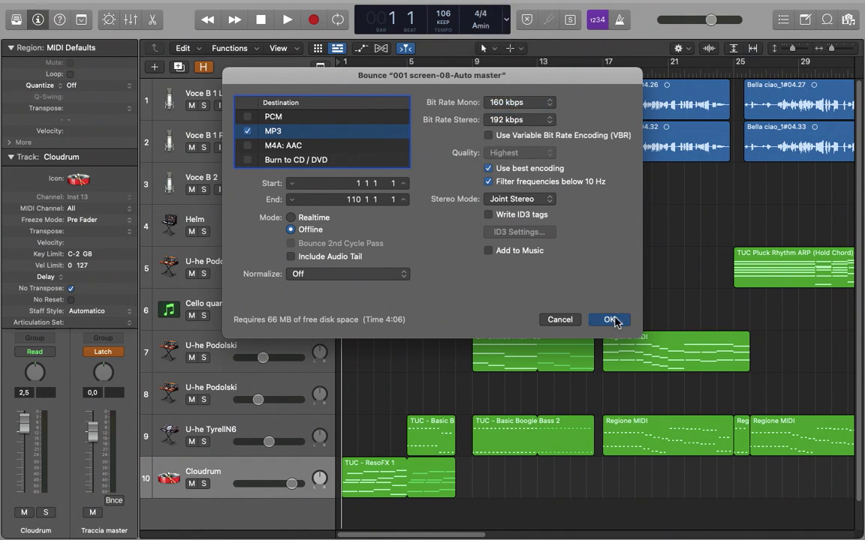
pyautogui.click(610, 320)
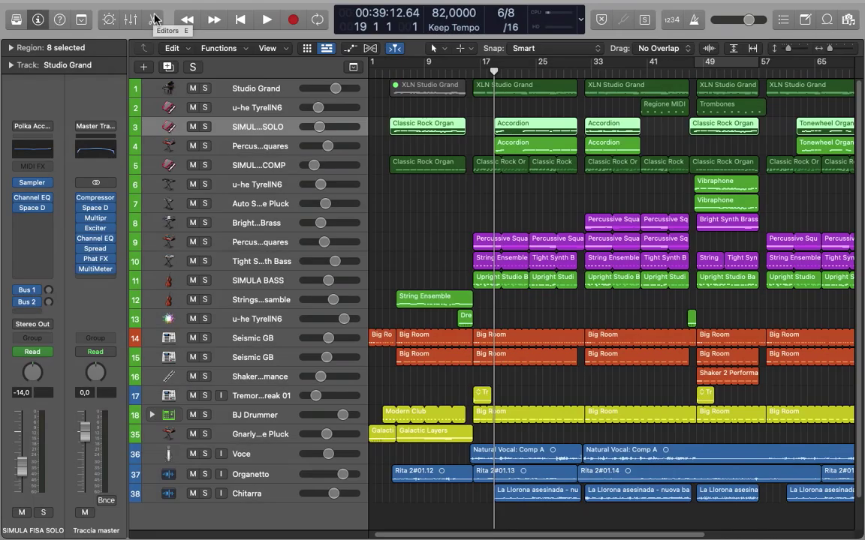
# - Examine the accordion solo track in the Piano Roll, the Mixer and the Smart Controls
pyautogui.click(155, 19)
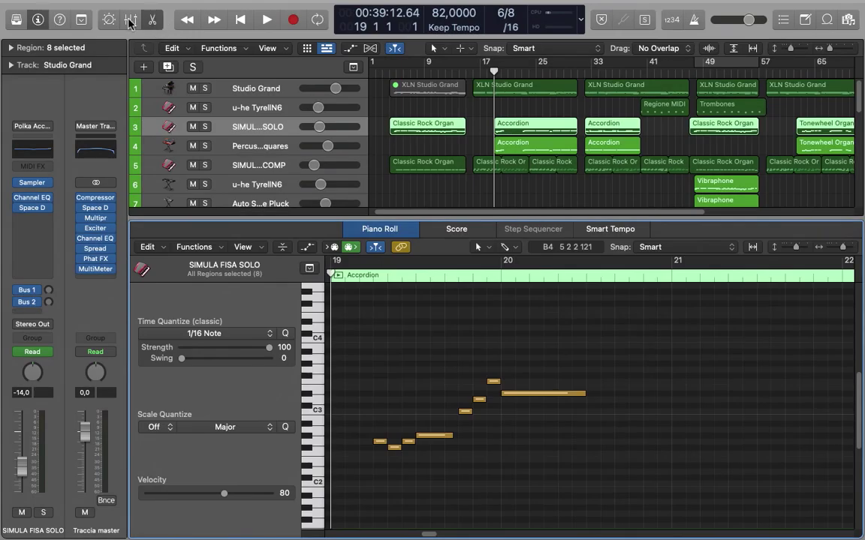
pyautogui.click(130, 20)
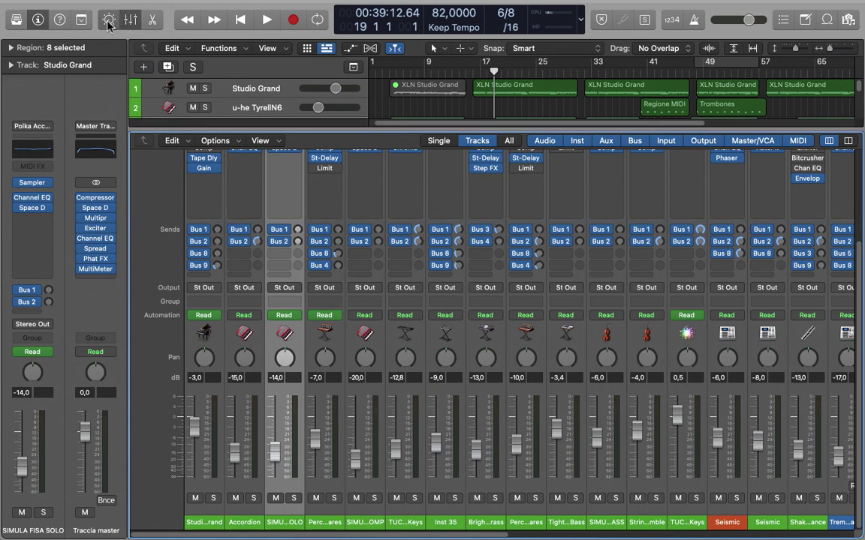
pyautogui.click(108, 21)
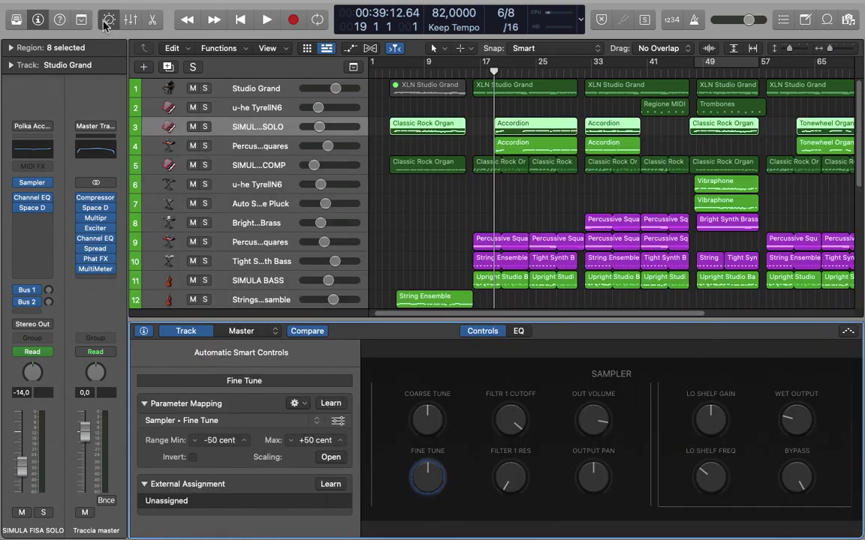
pyautogui.click(61, 21)
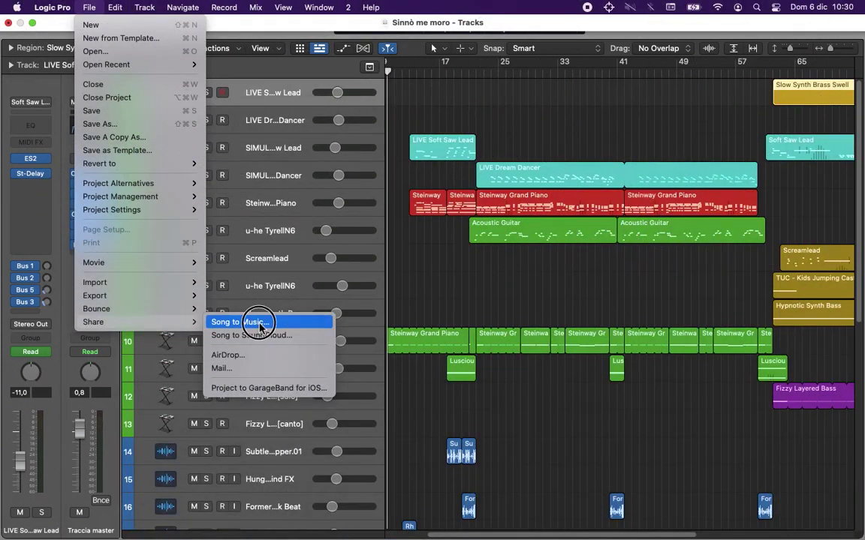
# - Open the sharing of the song to Music and then to SoundCloud, up to the SoundCloud sign-in
pyautogui.click(260, 323)
pyautogui.click(492, 252)
pyautogui.click(89, 6)
pyautogui.moveTo(151, 322)
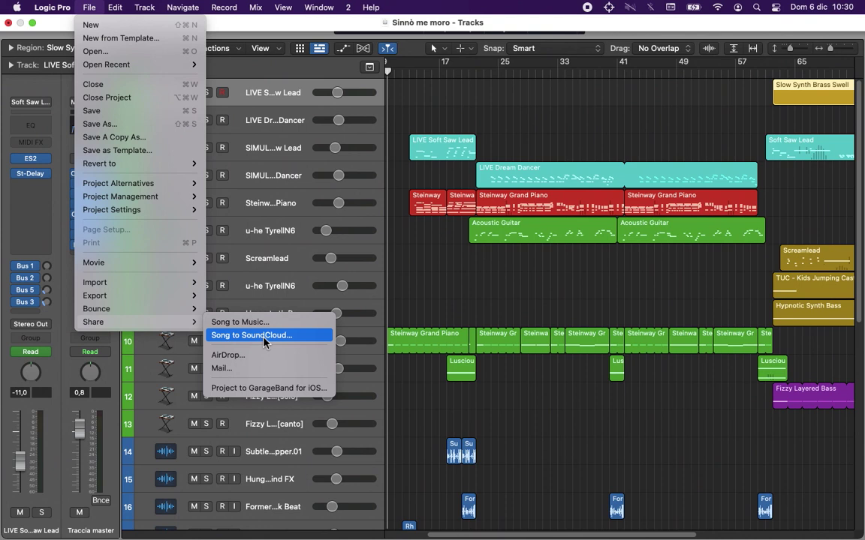
pyautogui.click(263, 342)
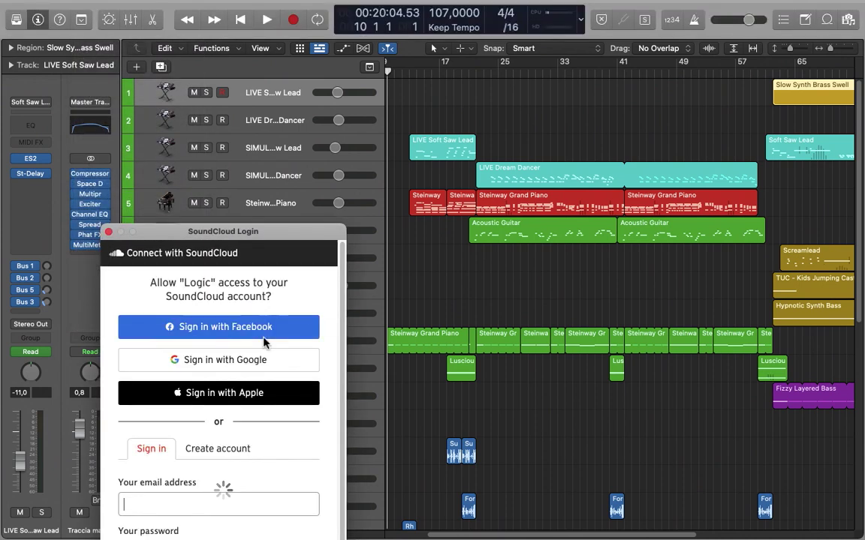
# - Move the SoundCloud login window higher so that its sign-in form can be seen
pyautogui.moveTo(300, 227); pyautogui.dragTo(309, 54)
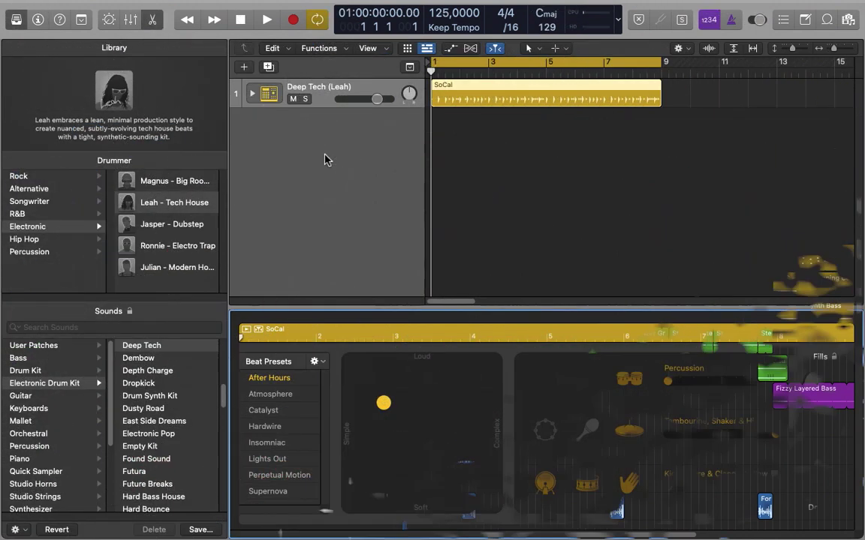
# - Play the Deep Tech drummer region, add the tambourine to the beat and increase the amount of fills
pyautogui.press('space')
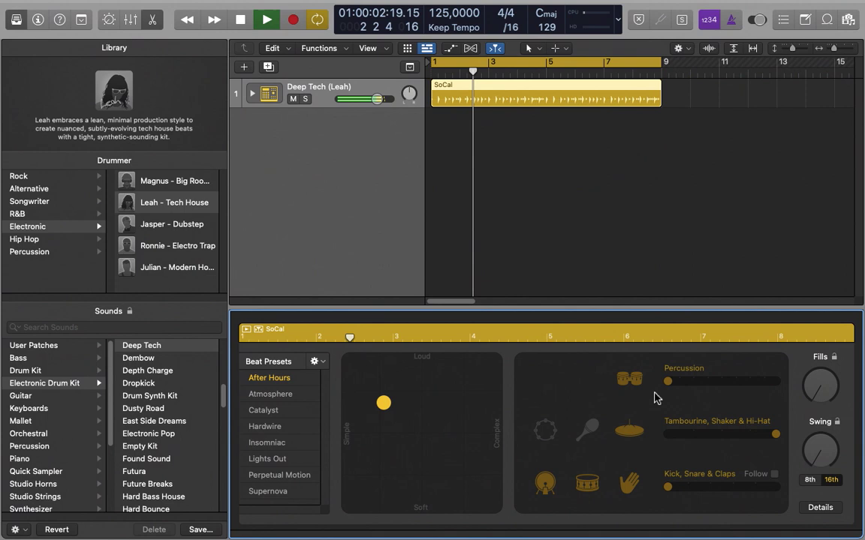
pyautogui.click(546, 430)
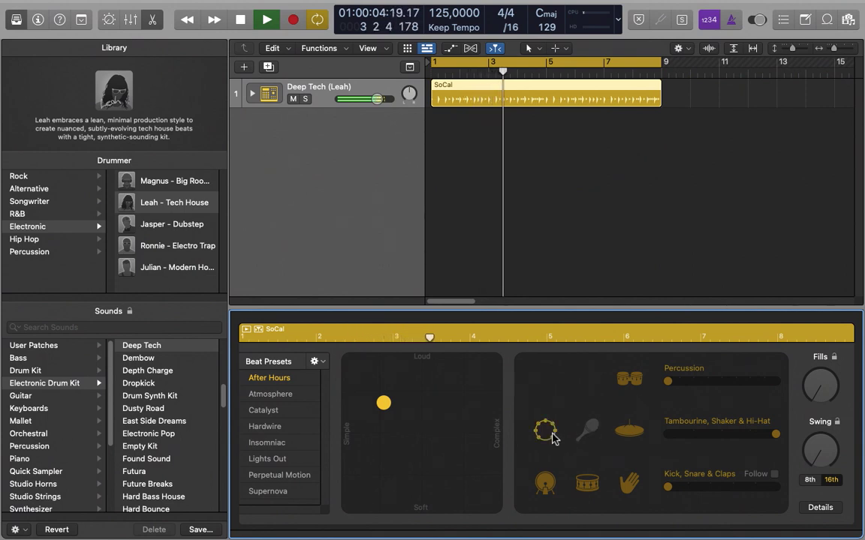
pyautogui.moveTo(819, 394); pyautogui.dragTo(808, 338)
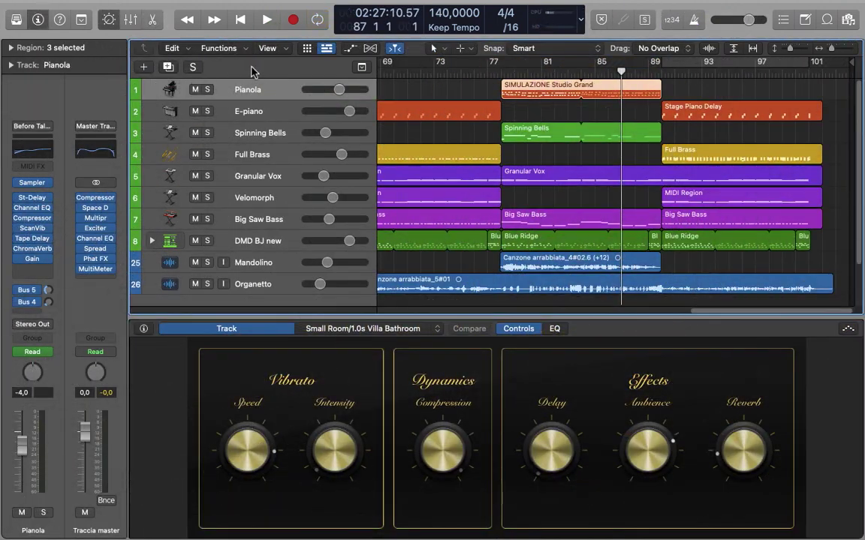
# - Examine the Smart Controls of the E-piano, Spinning Bells, Full Brass, Granular Vox and Velomorph tracks during playback
pyautogui.click(267, 111)
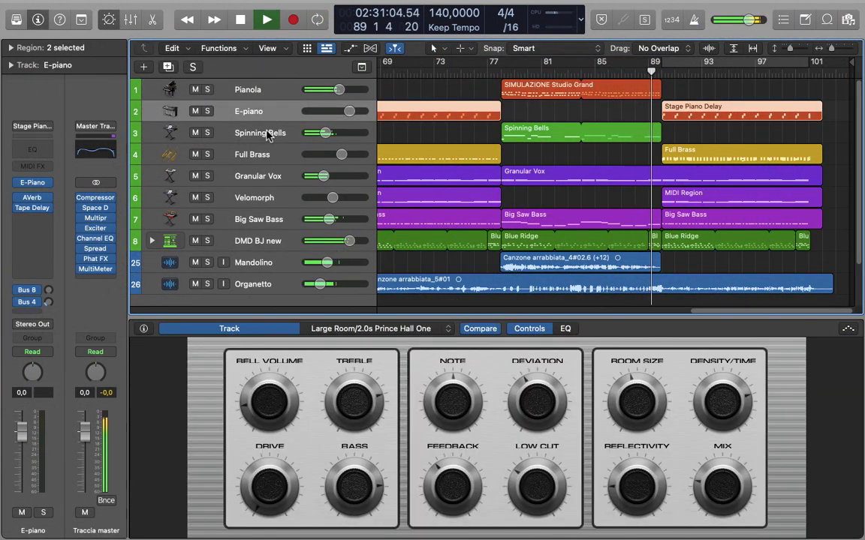
pyautogui.click(267, 133)
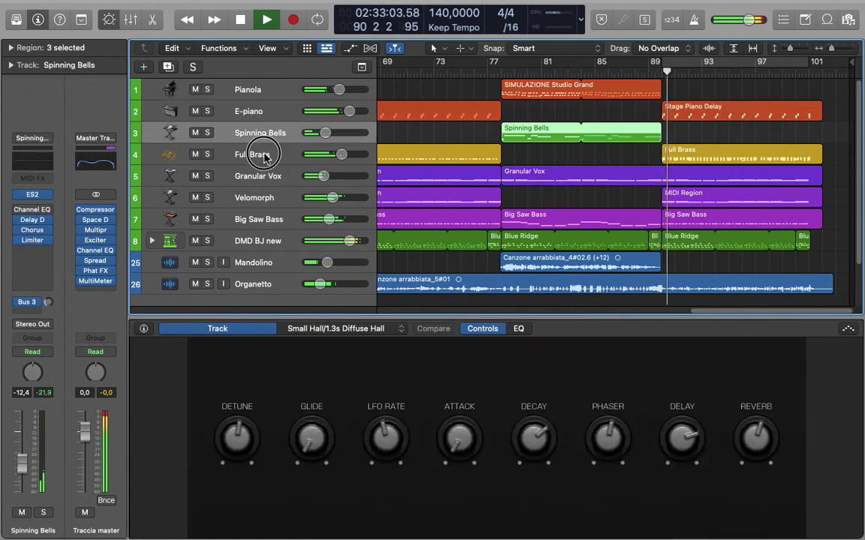
pyautogui.click(264, 156)
pyautogui.click(263, 177)
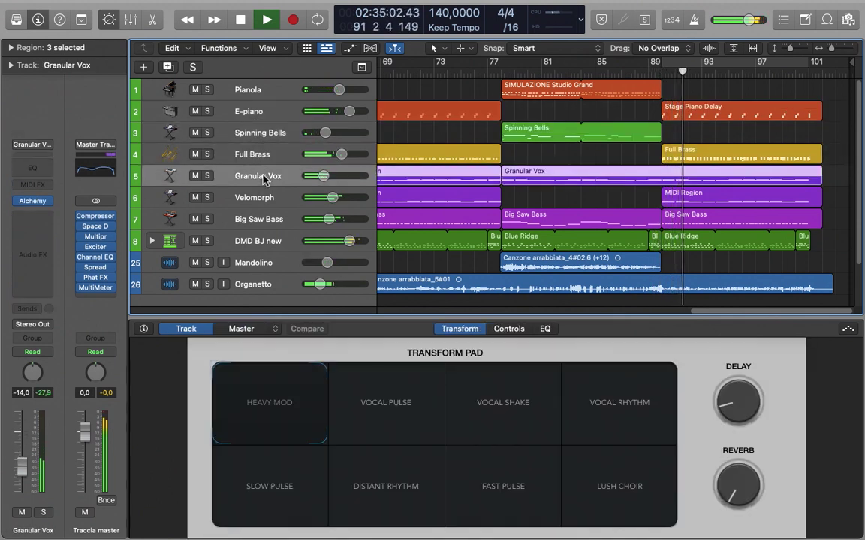
pyautogui.click(263, 197)
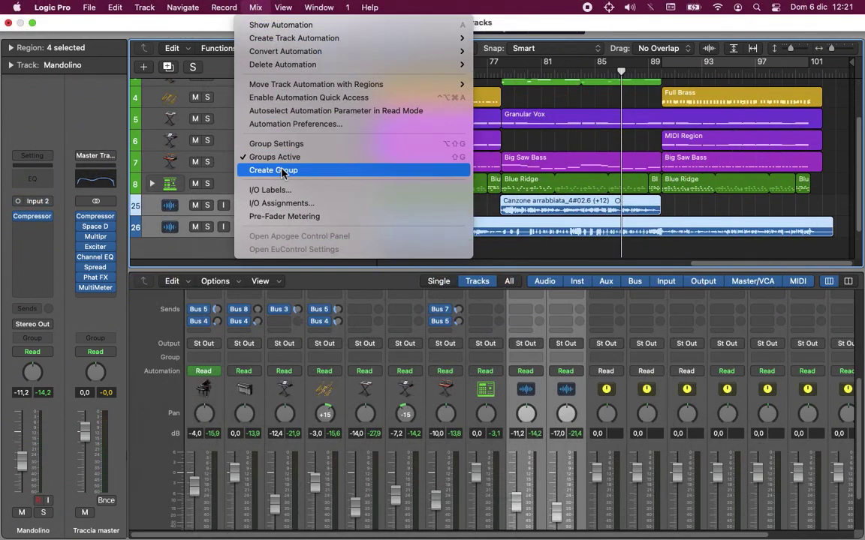
# - Create a mixer group from the Mandolino and Organetto tracks
pyautogui.click(284, 171)
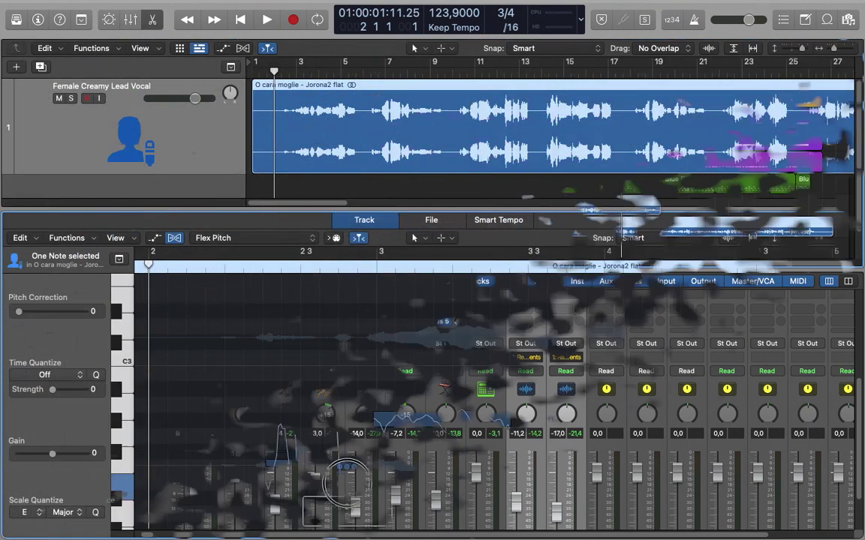
# - Raise a low Flex Pitch note in bar 2 of the Female Creamy Lead Vocal and set the track's panning mode to Stereo Pan
pyautogui.moveTo(348, 477); pyautogui.dragTo(300, 357)
pyautogui.click(39, 20)
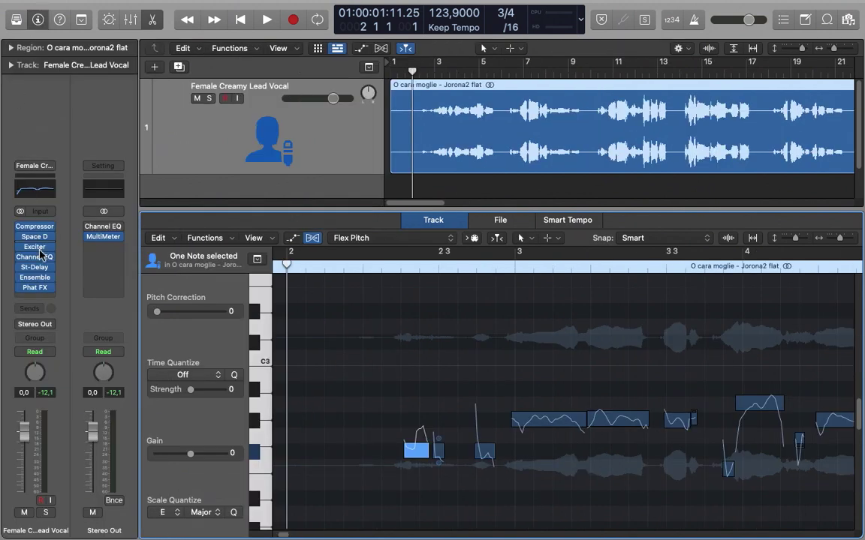
pyautogui.rightClick(35, 375)
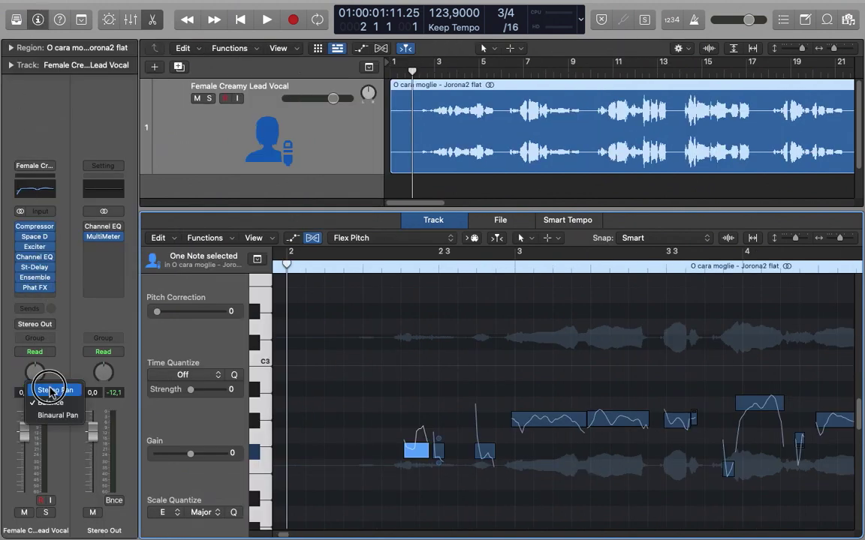
pyautogui.click(50, 391)
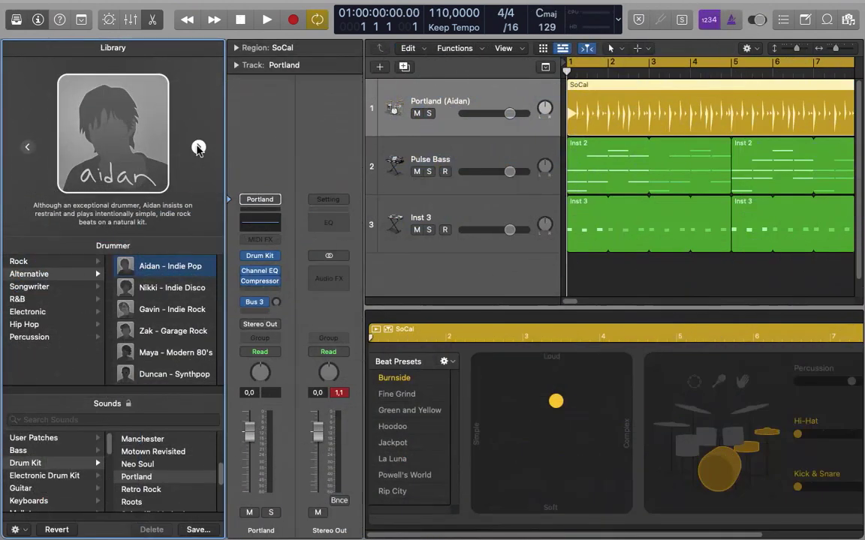
# - Browse the Alternative drummers for the drum track, starting from Aidan, and switch to Duncan - Synthpop
pyautogui.click(197, 148)
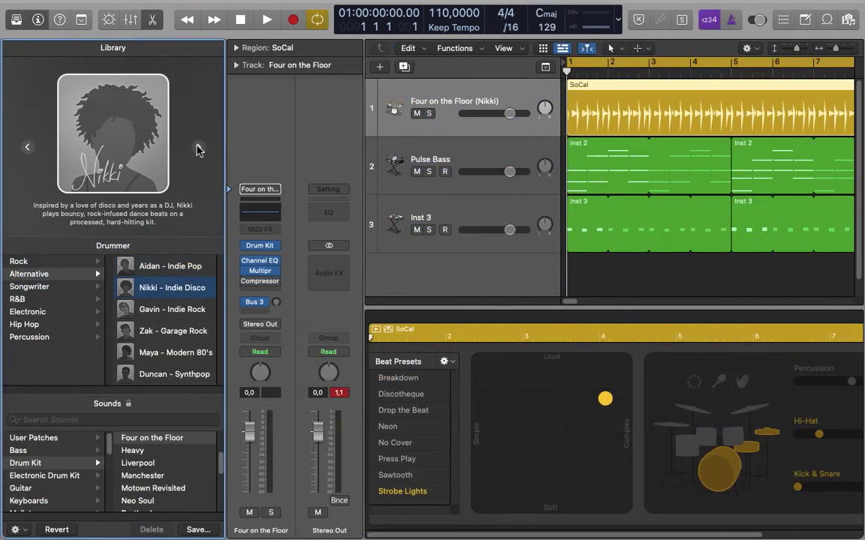
pyautogui.click(197, 147)
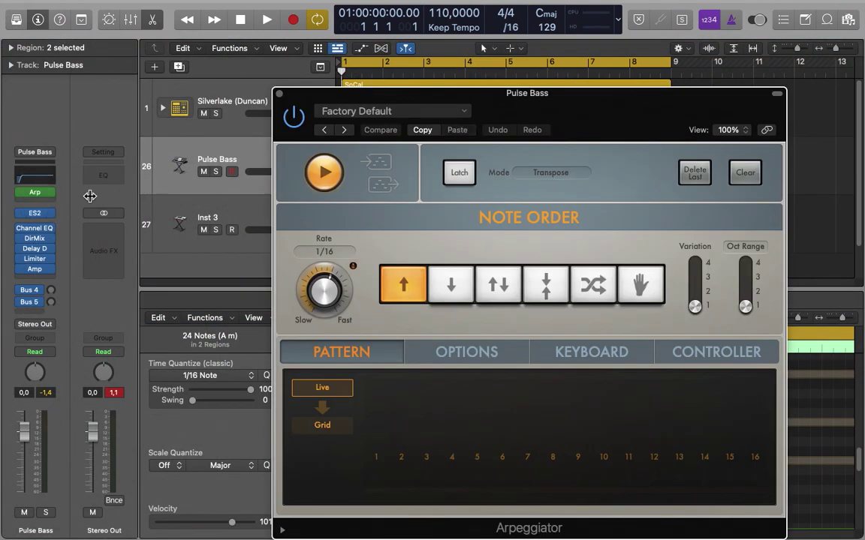
# - Replace the Pulse Bass track's Arpeggiator with the Modifier MIDI effect and load the 808 Bass patch on the track
pyautogui.click(50, 192)
pyautogui.click(60, 208)
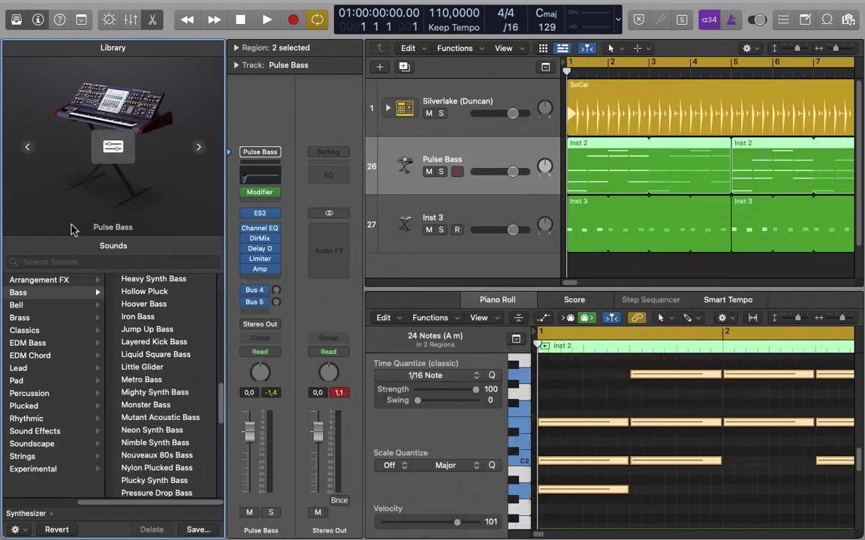
pyautogui.scroll(10, 152, 297)
pyautogui.click(154, 293)
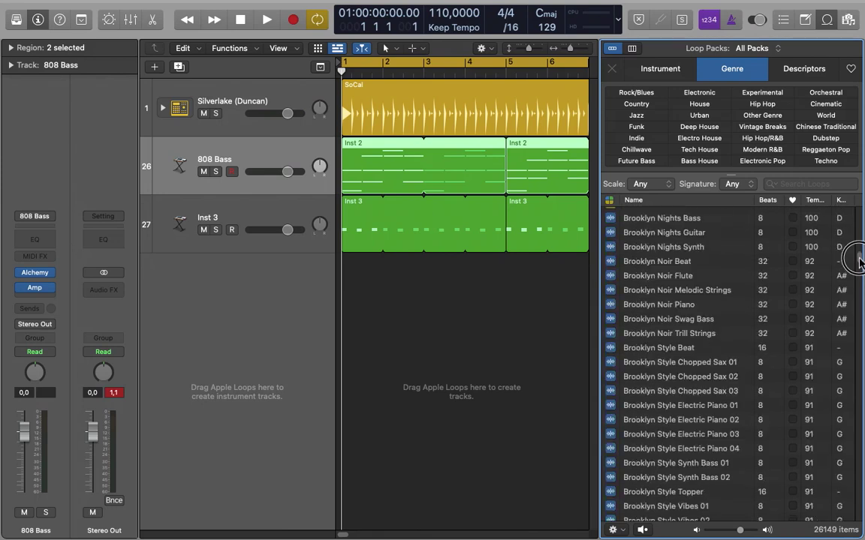
# - Look through the Apple Loops list and add a loop at bar 1 below the existing tracks
pyautogui.moveTo(859, 260); pyautogui.dragTo(859, 262)
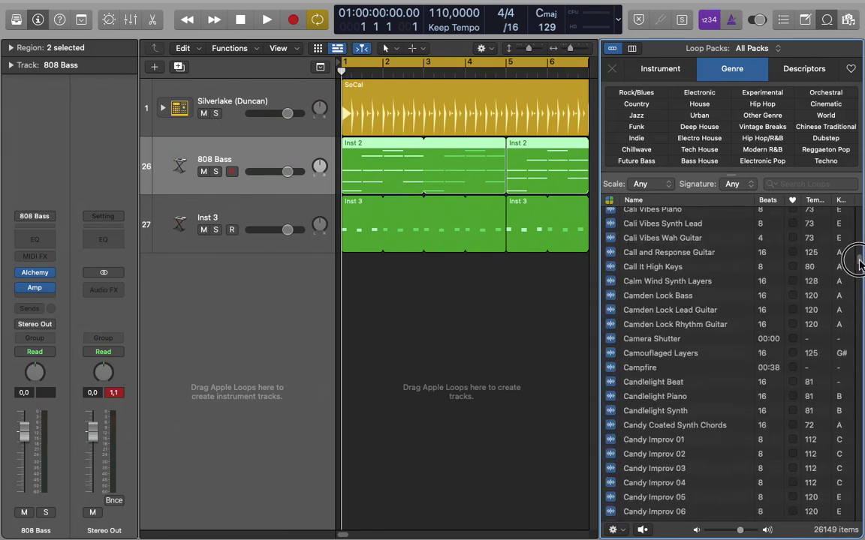
pyautogui.moveTo(657, 270); pyautogui.dragTo(352, 285)
# - Examine the settings of sources B, C and D in Alchemy's Advanced view on the Inst 3 track
pyautogui.click(262, 140)
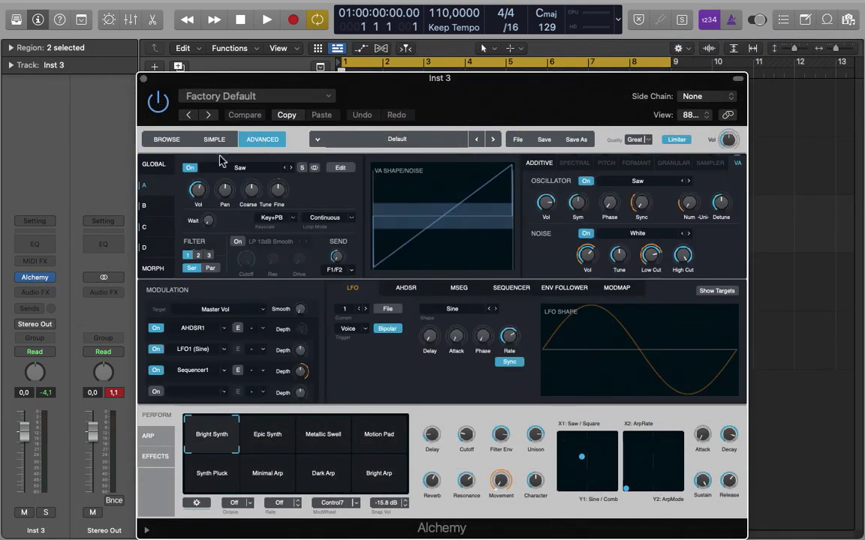
pyautogui.click(149, 210)
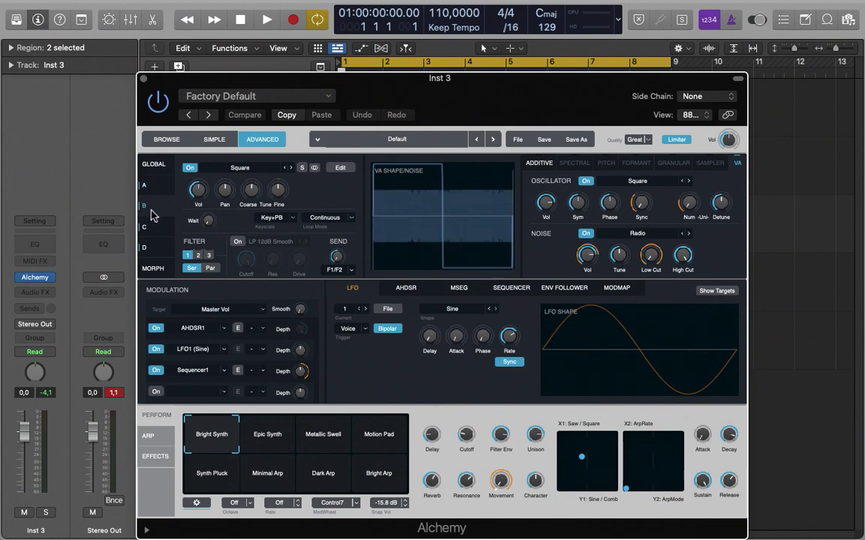
pyautogui.click(155, 229)
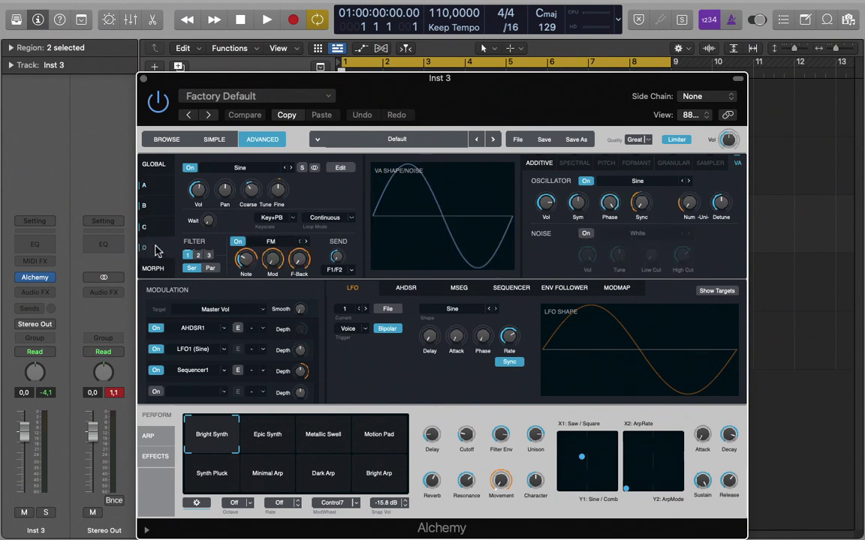
pyautogui.click(158, 251)
# - Examine Alchemy's AHDSR, MSEG, Sequencer, Env Follower and ModMap modulation pages
pyautogui.click(407, 289)
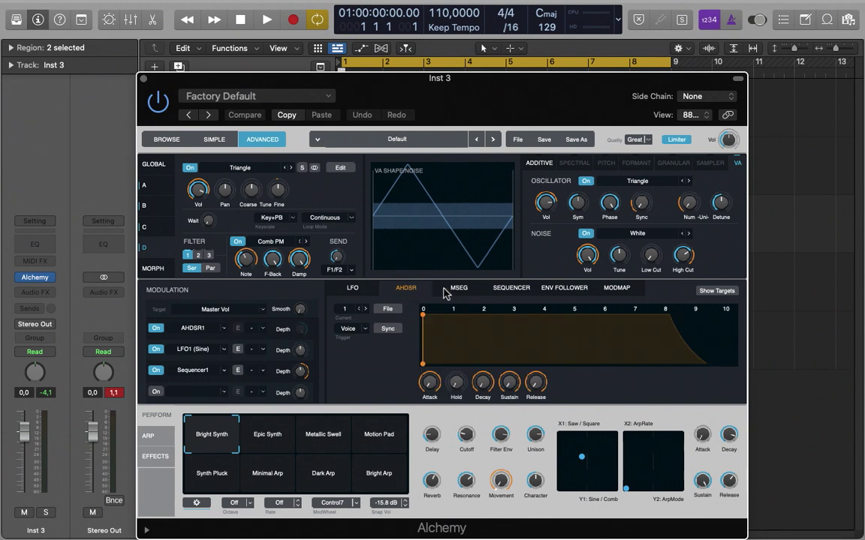
pyautogui.click(458, 288)
pyautogui.click(511, 289)
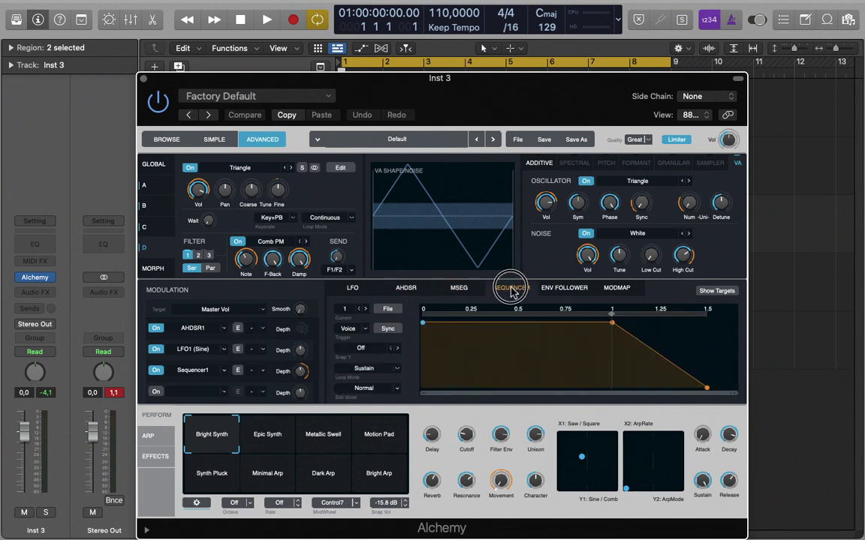
pyautogui.click(572, 290)
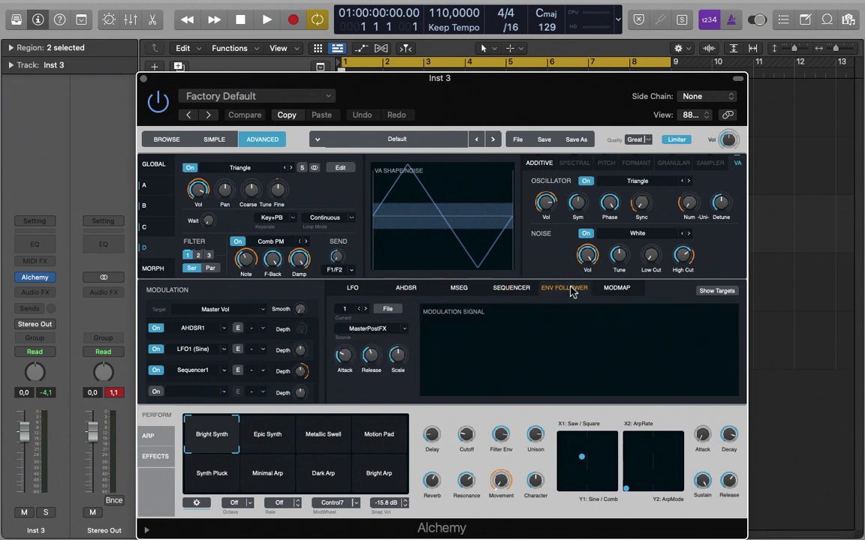
pyautogui.click(618, 289)
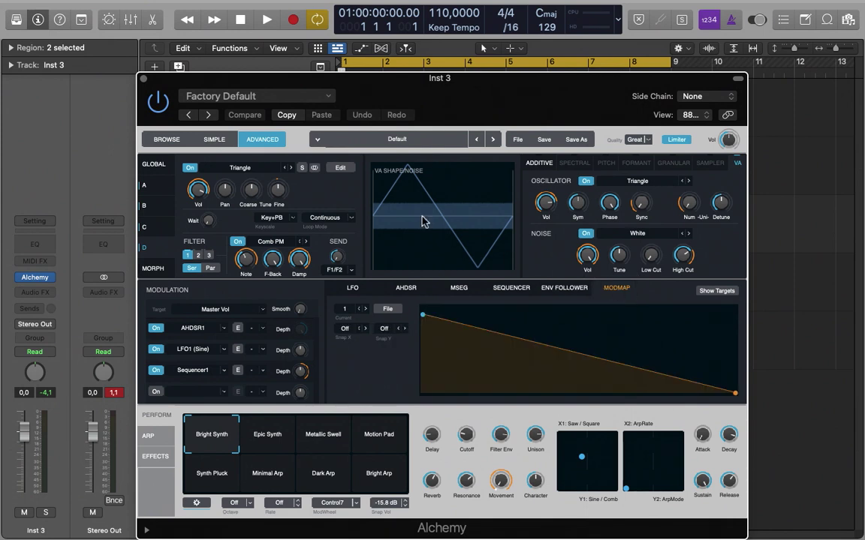
# - Browse Alchemy's full preset list
pyautogui.click(157, 141)
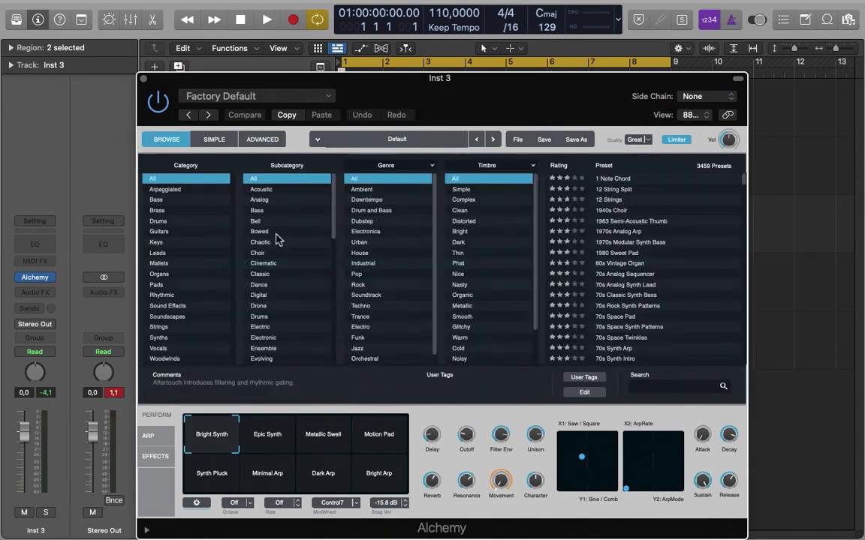
pyautogui.moveTo(745, 182); pyautogui.dragTo(742, 223)
# - Program the 808 Flex pattern with Kick 1 on steps 1, 2, 7, 9 and 15 and Snare 1 on steps 5, 13 and 14
pyautogui.click(358, 290)
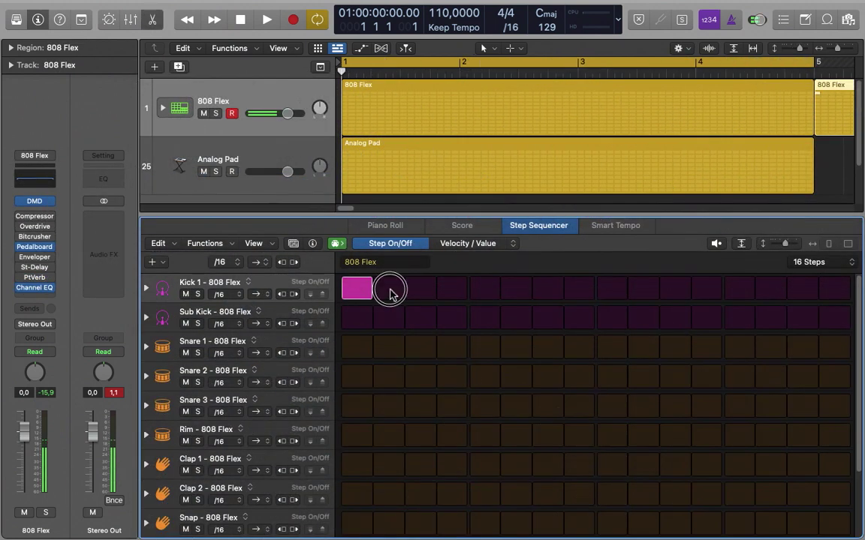
pyautogui.click(390, 290)
pyautogui.click(545, 290)
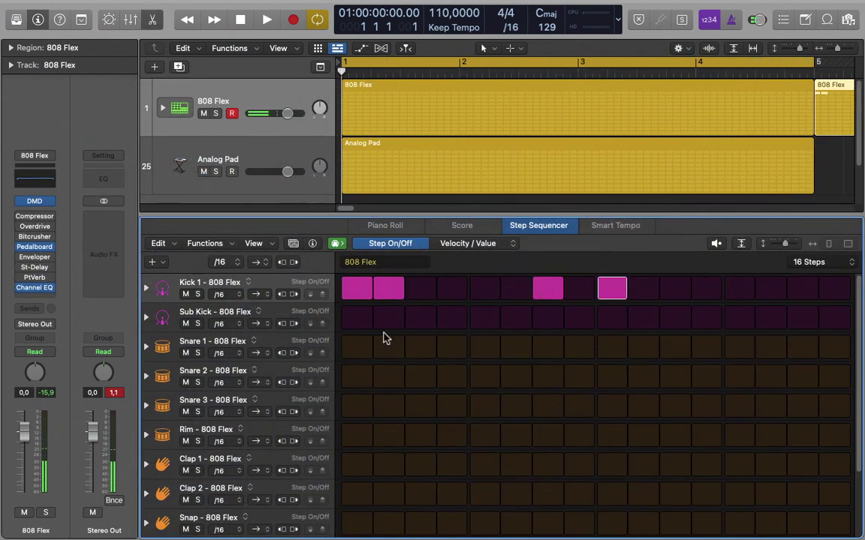
pyautogui.click(484, 349)
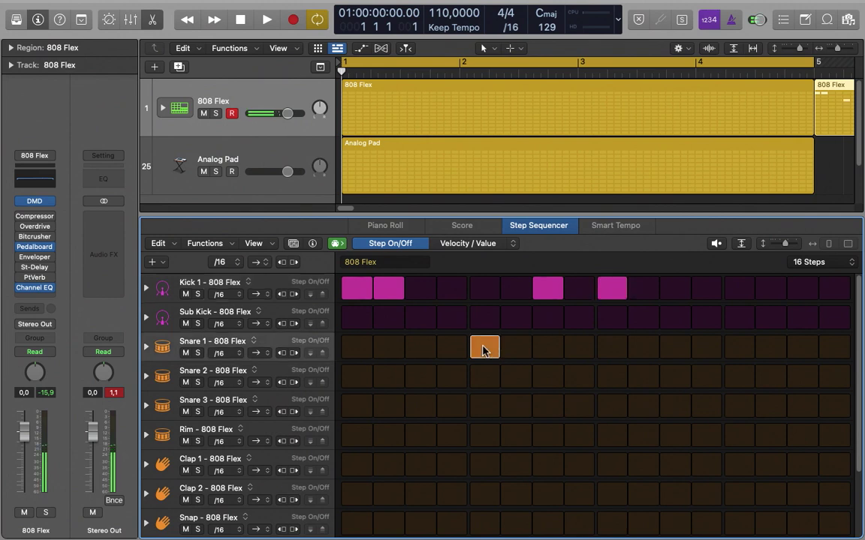
pyautogui.click(740, 350)
pyautogui.click(773, 350)
pyautogui.click(815, 291)
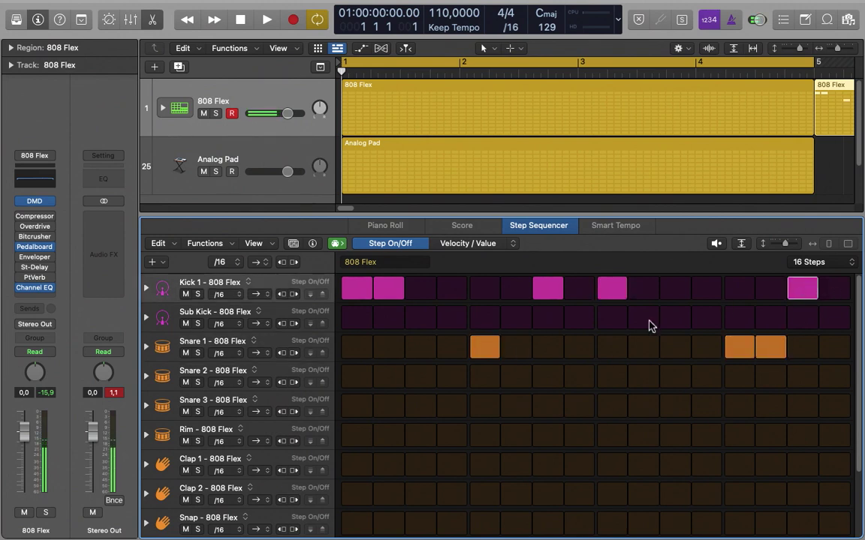
# - Add Hi-Hat Closed on steps 1, 3, 5 and 9 and Hi-Hat Open on step 7 of the 808 Flex pattern
pyautogui.scroll(-5, 540, 384)
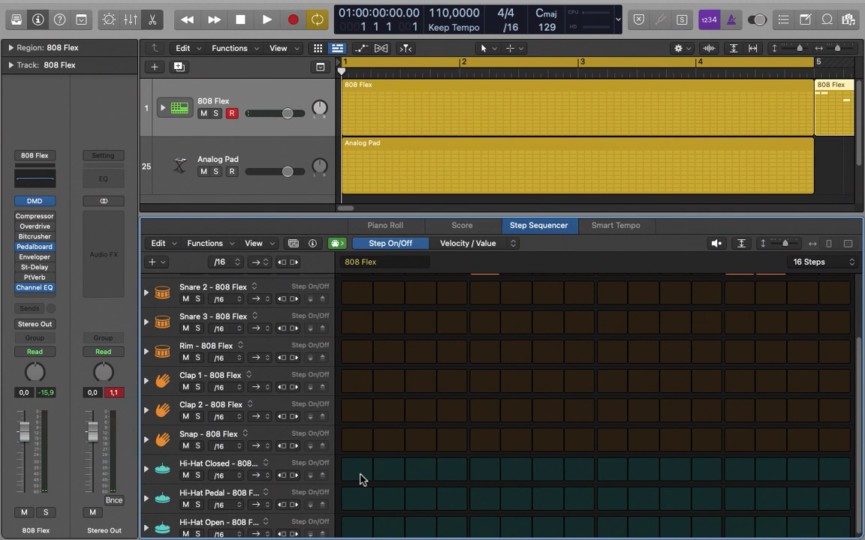
pyautogui.click(359, 473)
pyautogui.click(420, 470)
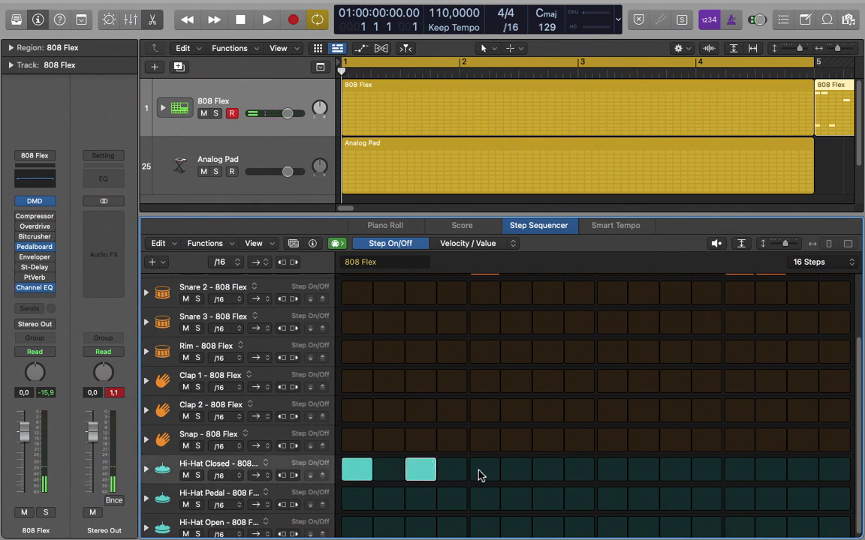
pyautogui.click(483, 470)
pyautogui.click(549, 526)
pyautogui.click(612, 470)
# - Enter a chord of A1, C2 and E2 on steps 1, 2, 4 and 6 of the Analog Pad pattern
pyautogui.press('Down')
pyautogui.click(356, 495)
pyautogui.click(357, 450)
pyautogui.click(358, 402)
pyautogui.click(388, 495)
pyautogui.click(390, 449)
pyautogui.click(388, 402)
pyautogui.click(451, 495)
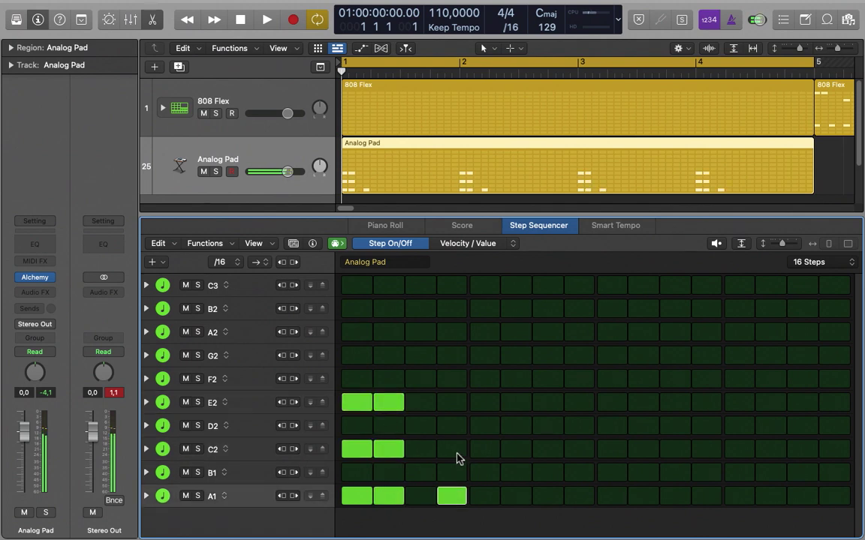
pyautogui.click(451, 449)
pyautogui.click(451, 402)
pyautogui.click(515, 496)
pyautogui.click(515, 449)
pyautogui.click(515, 404)
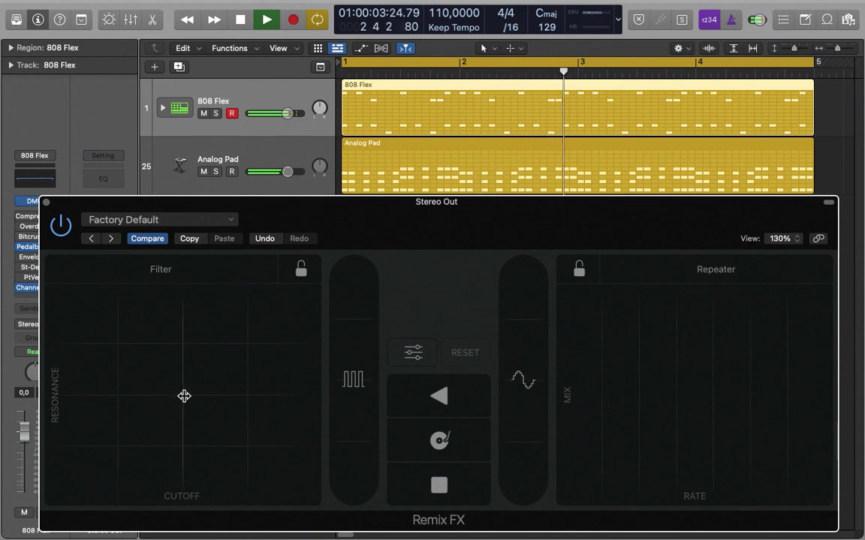
# - Perform with Remix FX on the Stereo Out during playback, sweeping the Filter, the Repeater and the Gater
pyautogui.moveTo(184, 396); pyautogui.dragTo(102, 327)
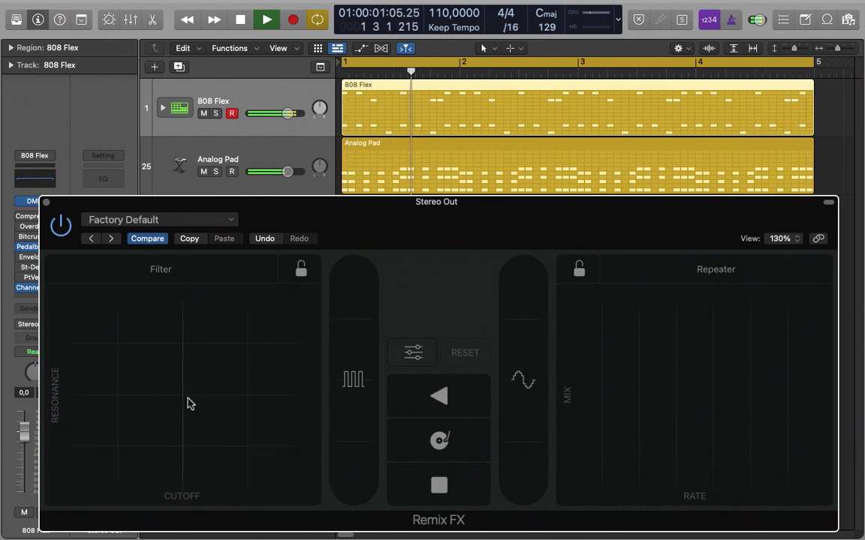
pyautogui.moveTo(180, 406); pyautogui.dragTo(259, 456)
pyautogui.moveTo(174, 353); pyautogui.dragTo(184, 400)
pyautogui.moveTo(599, 376); pyautogui.dragTo(691, 376)
pyautogui.moveTo(356, 369); pyautogui.dragTo(352, 313)
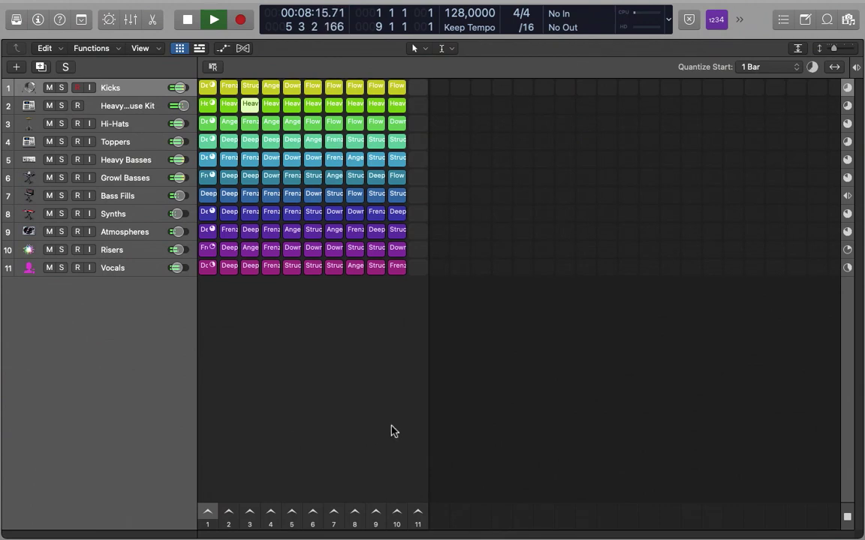
# - Stop the Live Loops playback, show the Master's Remix FX Smart Controls and return the playhead to the beginning
pyautogui.press('space')
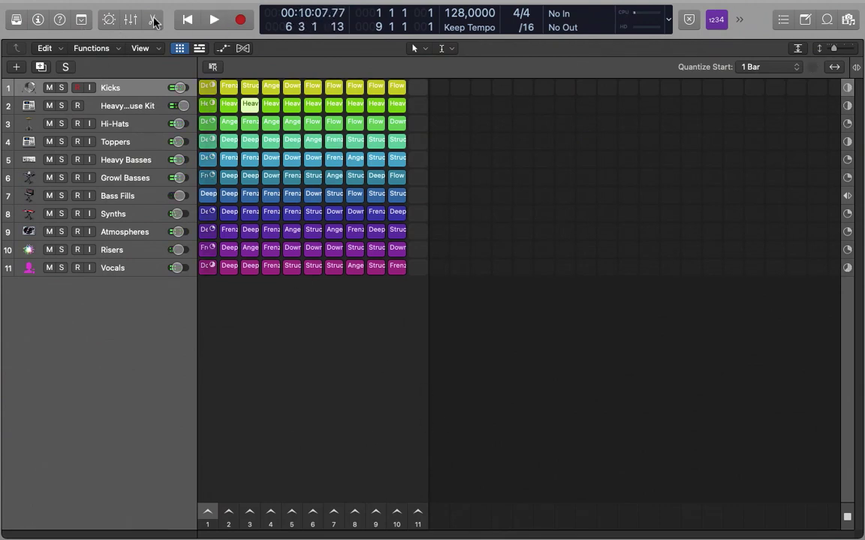
pyautogui.click(109, 21)
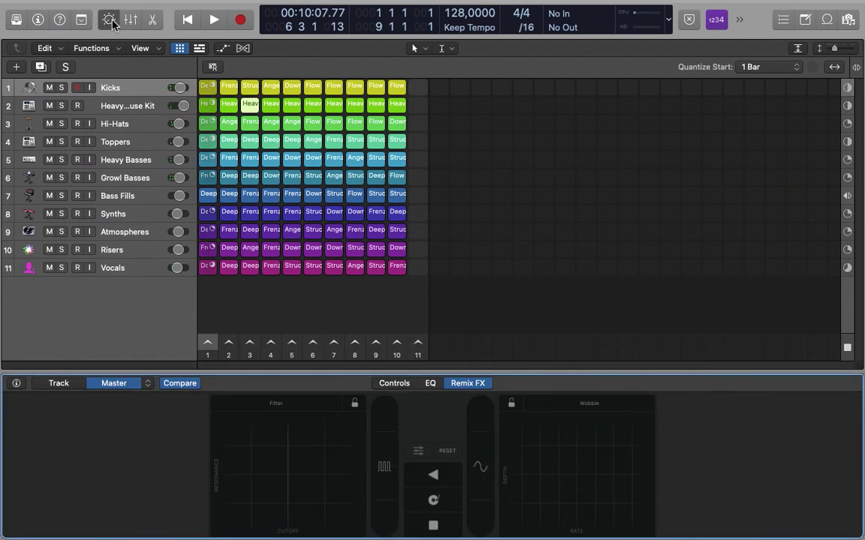
pyautogui.click(189, 20)
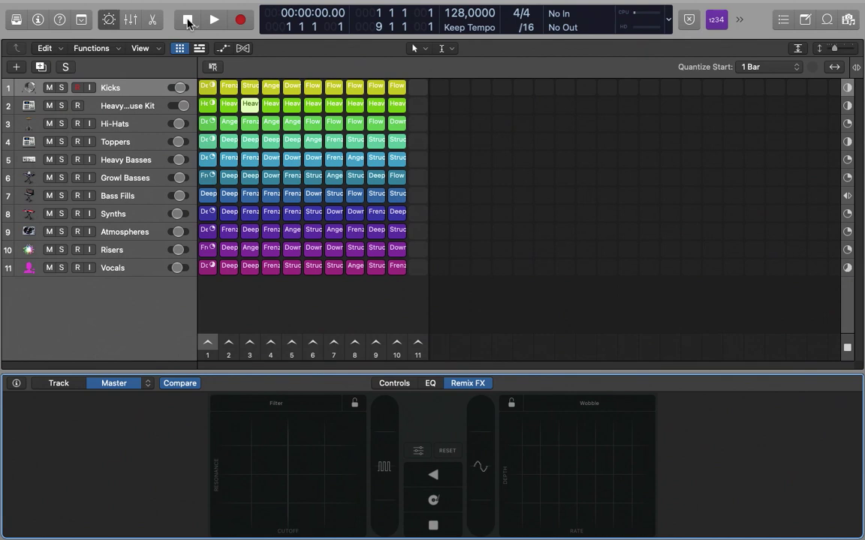
# - Trigger scene 1 of the Live Loops grid, enlarge the Remix FX area and sweep the Filter's resonance during playback
pyautogui.click(208, 342)
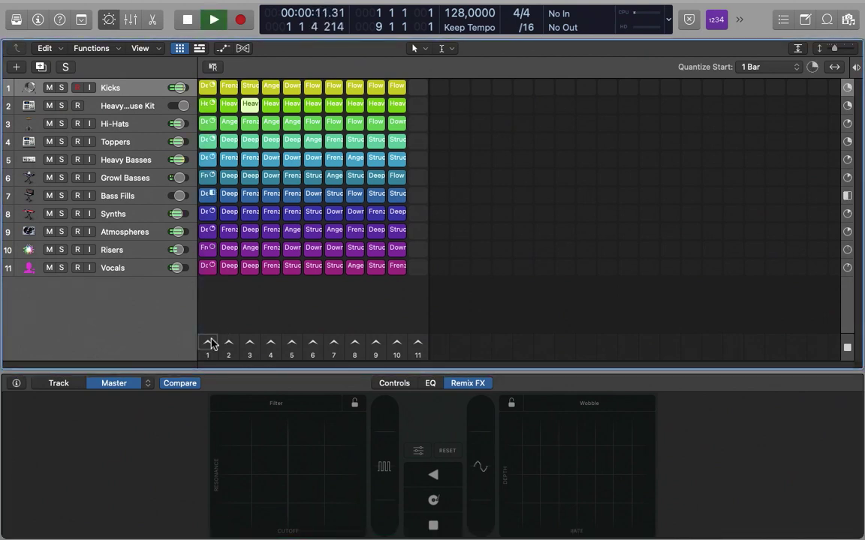
pyautogui.press('space')
pyautogui.moveTo(308, 373); pyautogui.dragTo(319, 313)
pyautogui.moveTo(235, 443); pyautogui.dragTo(233, 476)
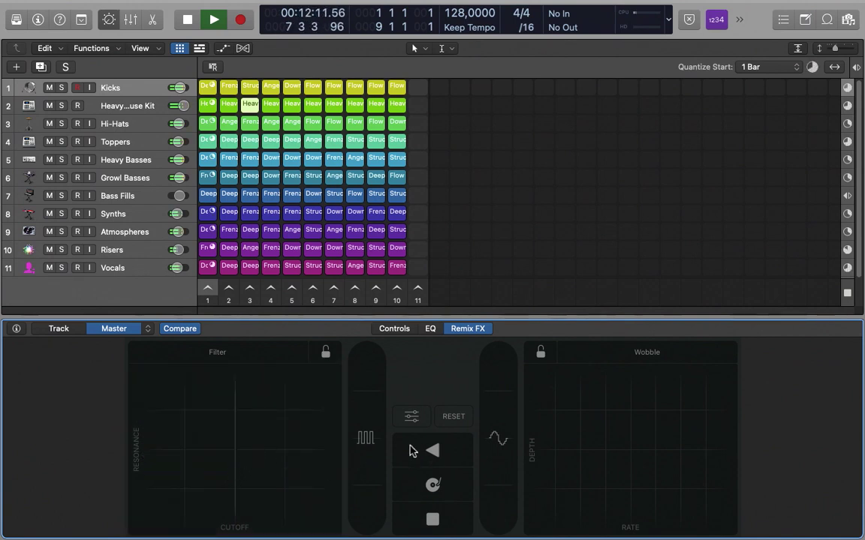